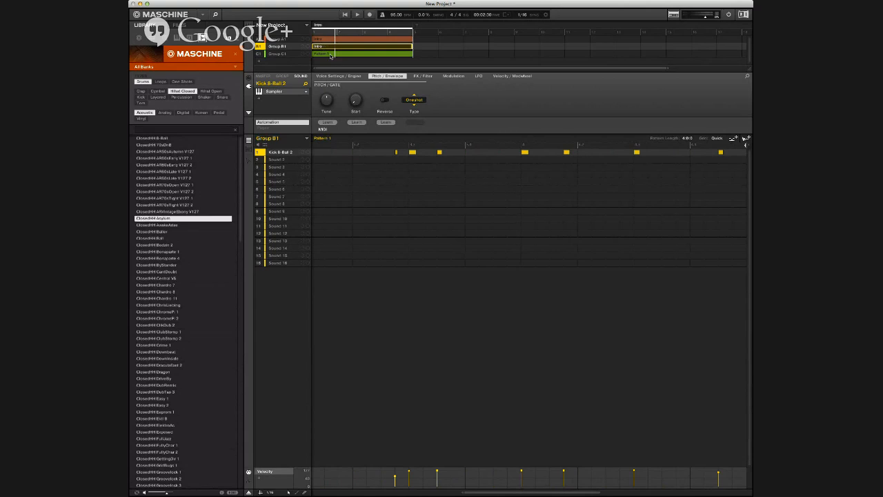
# Step: Rename Group C1's pattern as Intro and duplicate the Intro scene
pyautogui.write('Intro')
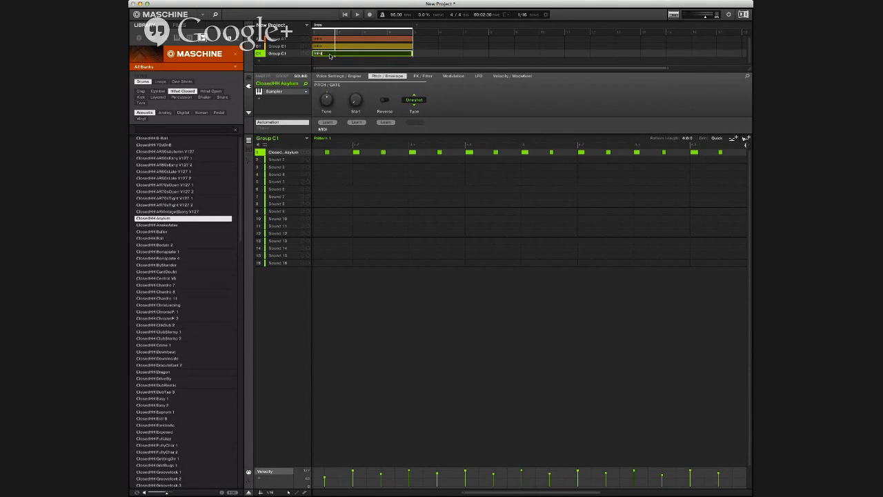
pyautogui.press('Return')
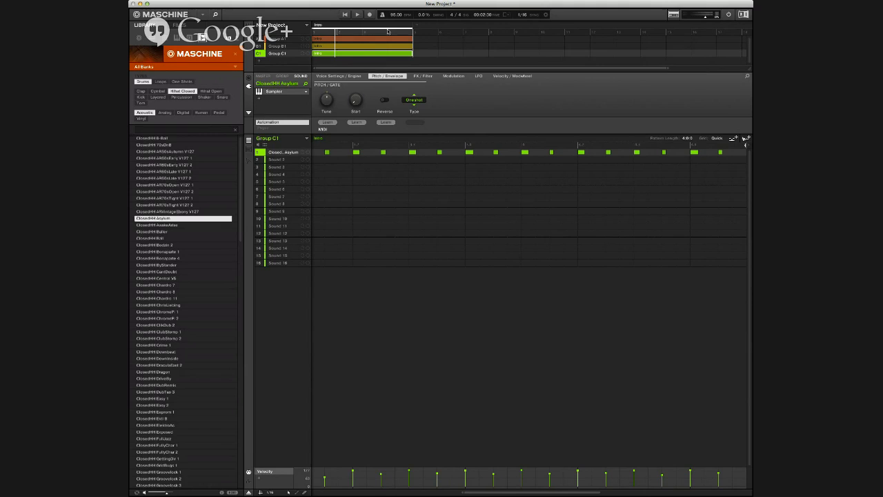
pyautogui.press('super+d')
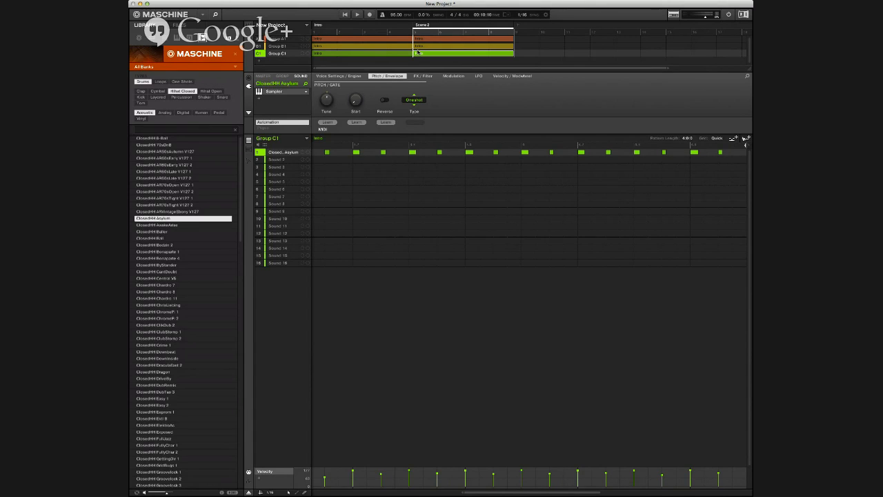
# Step: Duplicate the Intro patterns of Groups A1, B1 and C1 in Scene 2 so each has its own copy
pyautogui.press('1')
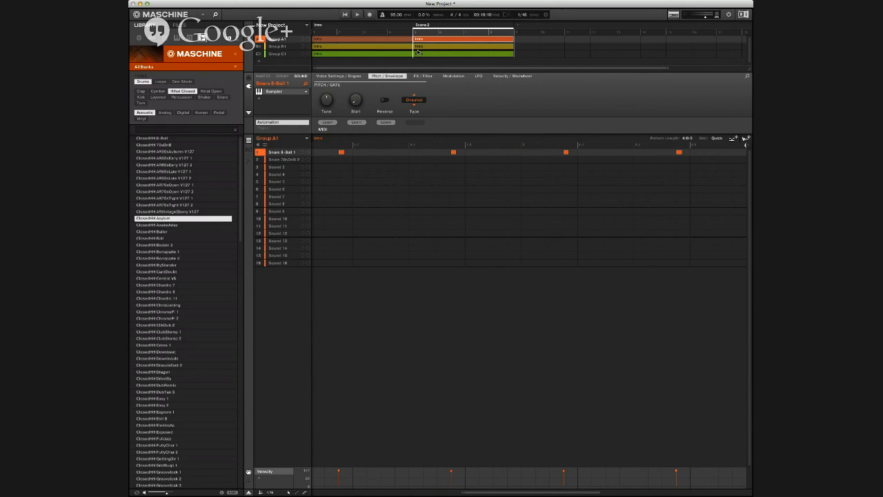
pyautogui.press('super+d')
pyautogui.click(425, 48)
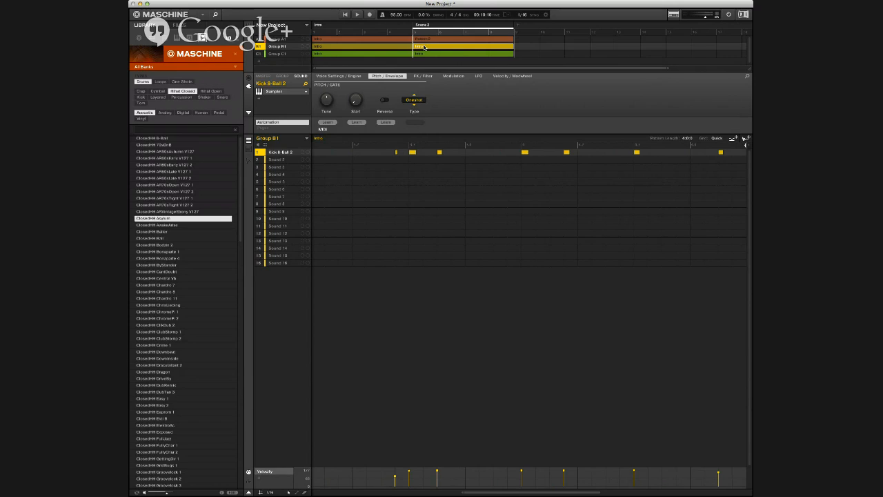
pyautogui.press('super+d')
pyautogui.press('Down')
pyautogui.press('super+d')
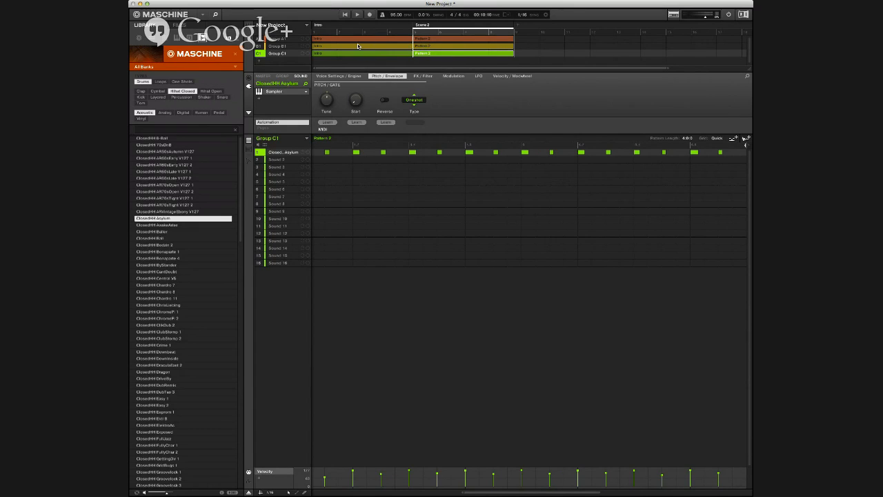
# Step: Rename the Scene 2 patterns as Verse1 for Group A1 and V1 for Groups B1 and C1
pyautogui.click(428, 39)
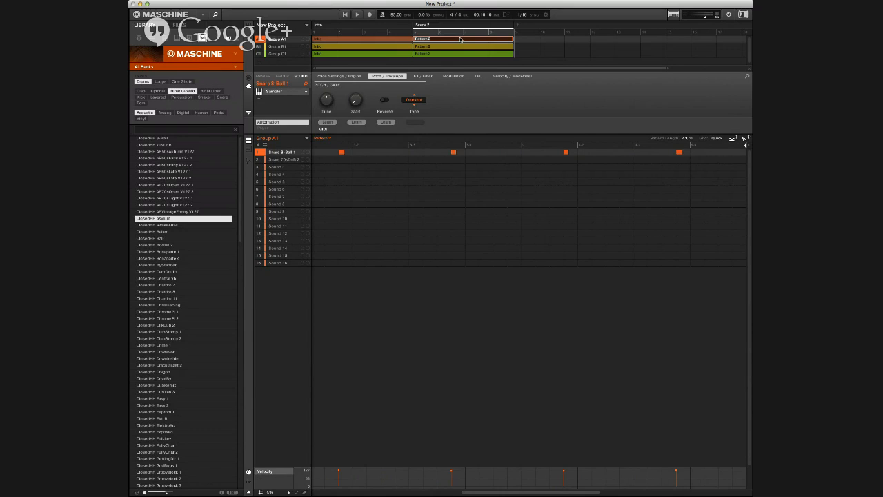
pyautogui.write('Ver')
pyautogui.write('n')
pyautogui.press('Return')
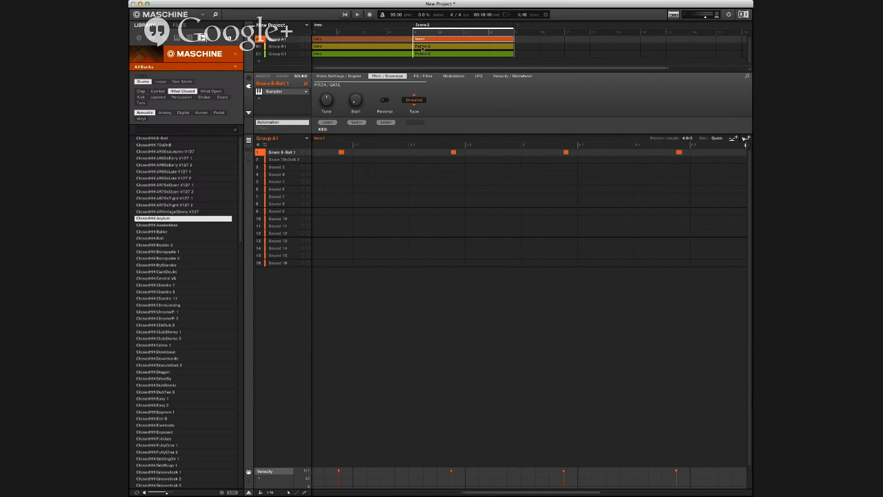
pyautogui.click(431, 46)
pyautogui.write('Ve')
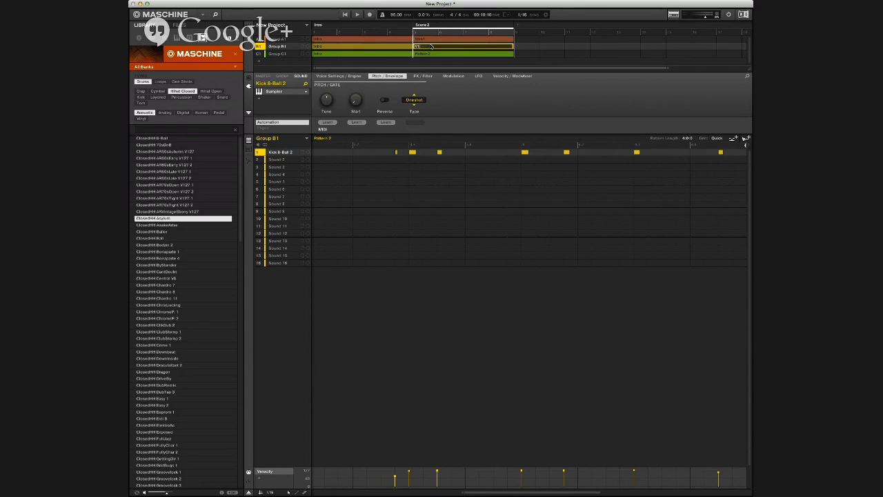
pyautogui.press('Return')
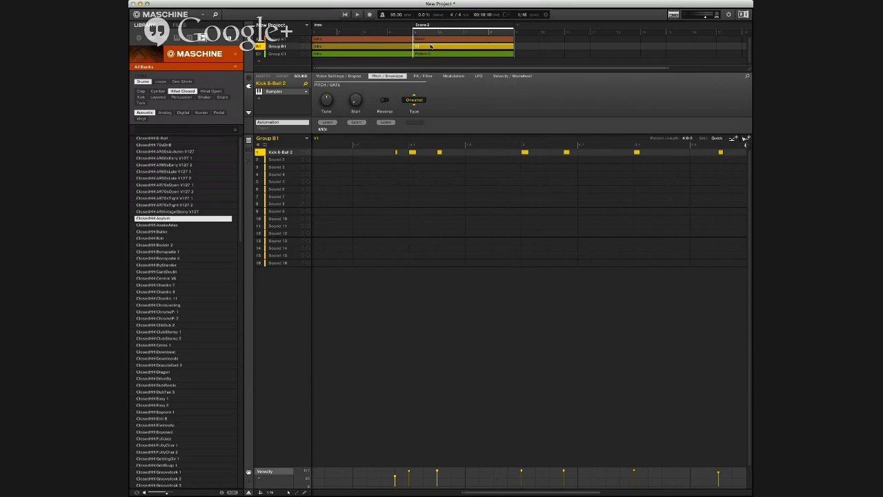
pyautogui.click(427, 54)
pyautogui.write('V1')
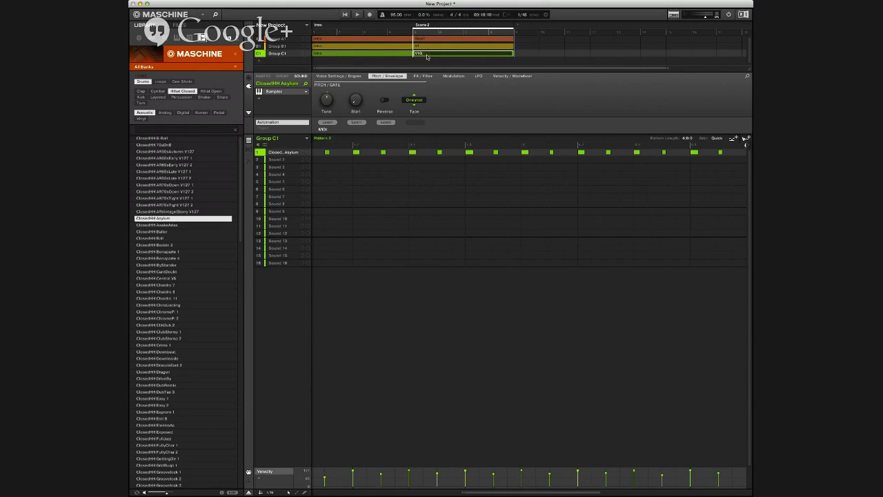
pyautogui.press('Return')
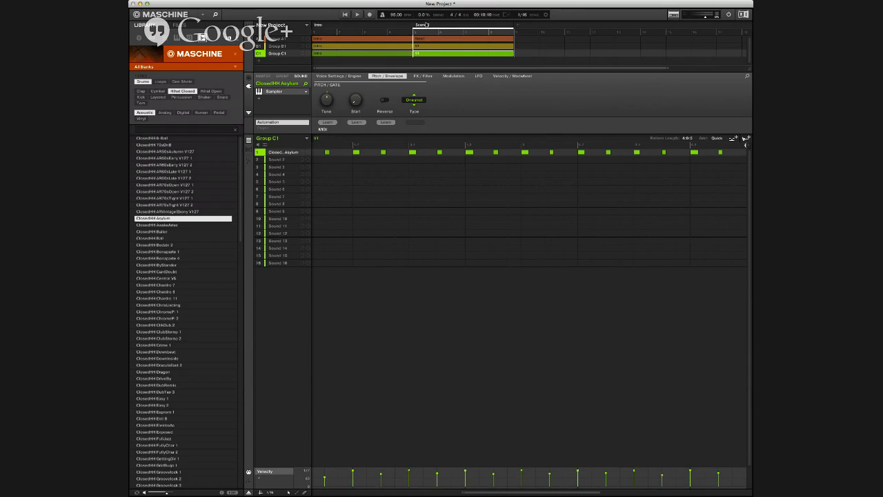
# Step: Rename Scene 2 as Verse1 and add an empty scene after it
pyautogui.write('Verse 1')
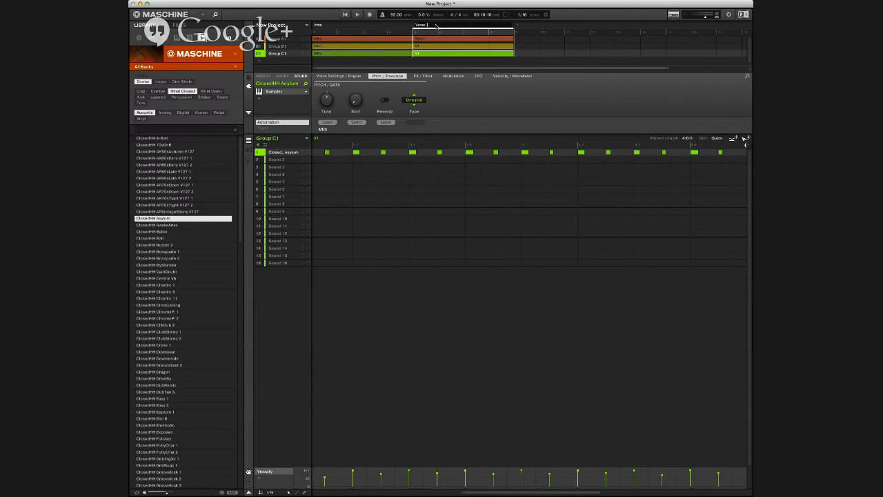
pyautogui.press('Return')
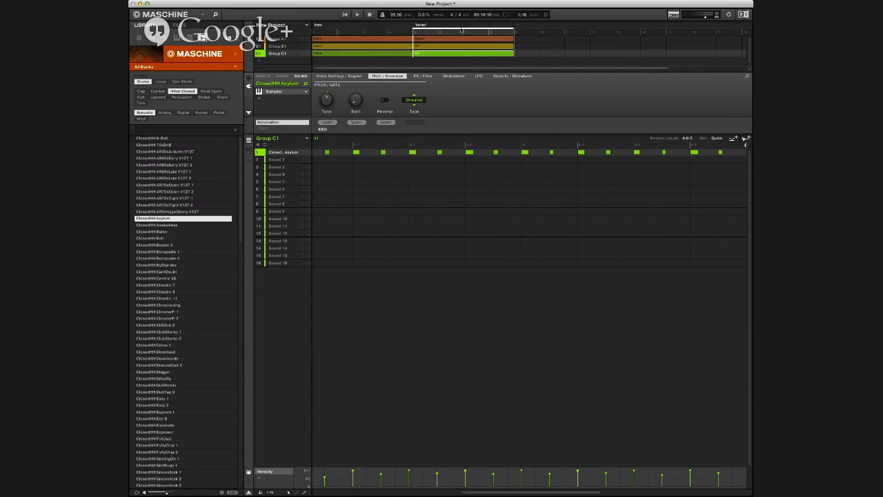
pyautogui.click(521, 26)
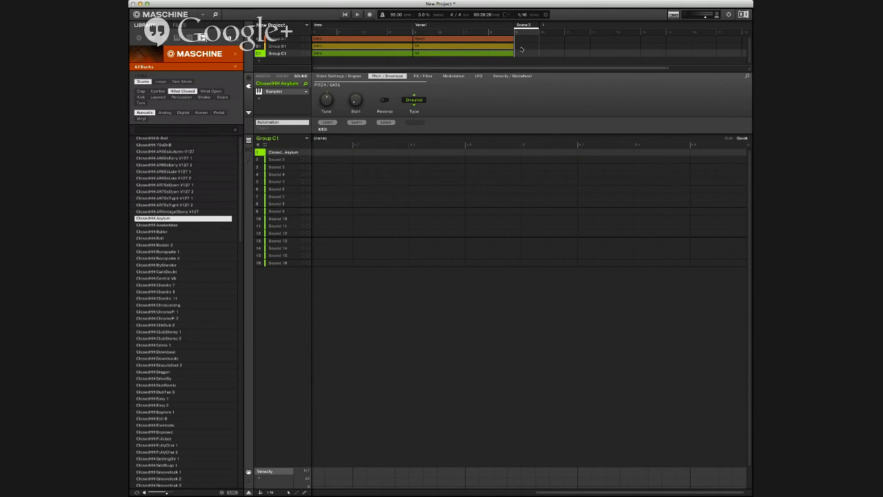
# Step: Rename Group B1 as Kick
pyautogui.click(281, 46)
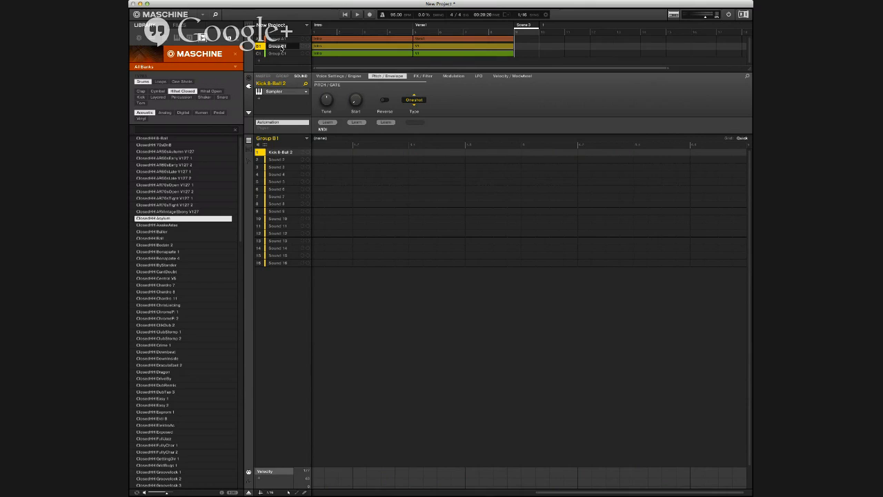
pyautogui.write('D')
pyautogui.press('BackSpace')
pyautogui.press('BackSpace')
pyautogui.press('BackSpace')
pyautogui.write('K')
pyautogui.press('Return')
# Step: Rename Group A1 as Snare and Group C1 as Hats
pyautogui.click(276, 39)
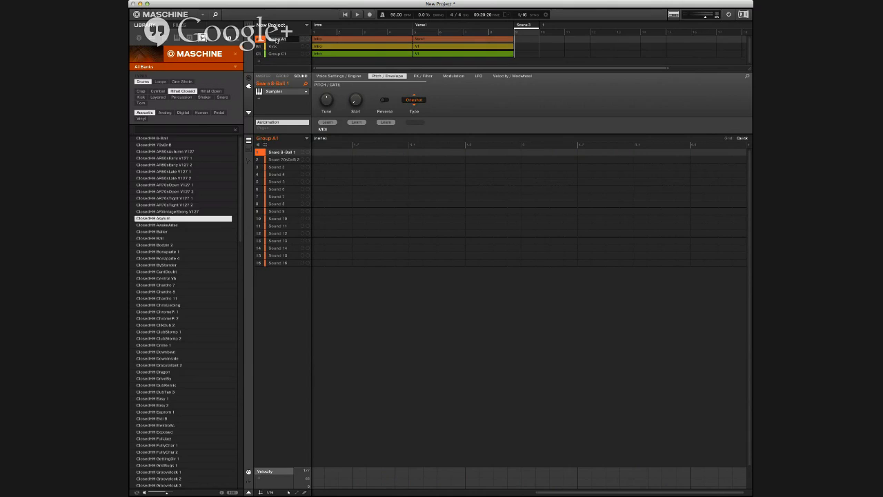
pyautogui.press('BackSpace')
pyautogui.write('Snare')
pyautogui.press('Return')
pyautogui.click(283, 54)
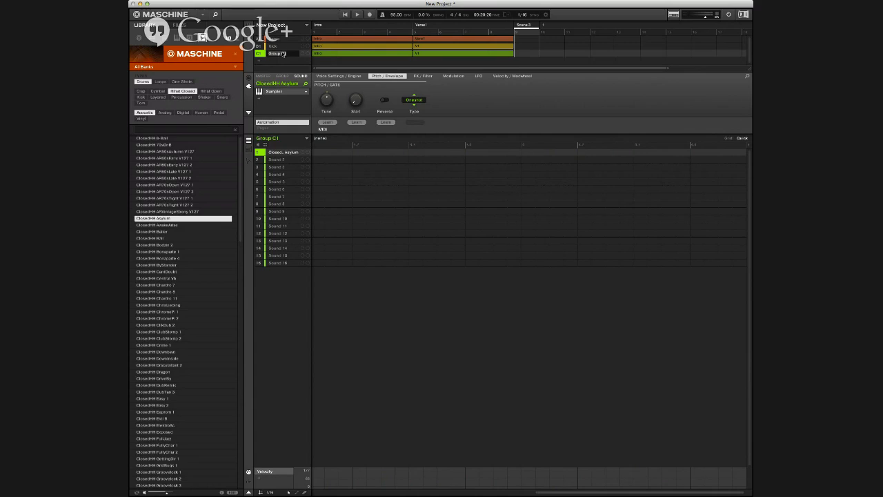
pyautogui.write('Hats')
pyautogui.press('Return')
# Step: Place the Snare group's Verse1 pattern and the Hats group's V1 pattern in Scene 3
pyautogui.click(479, 40)
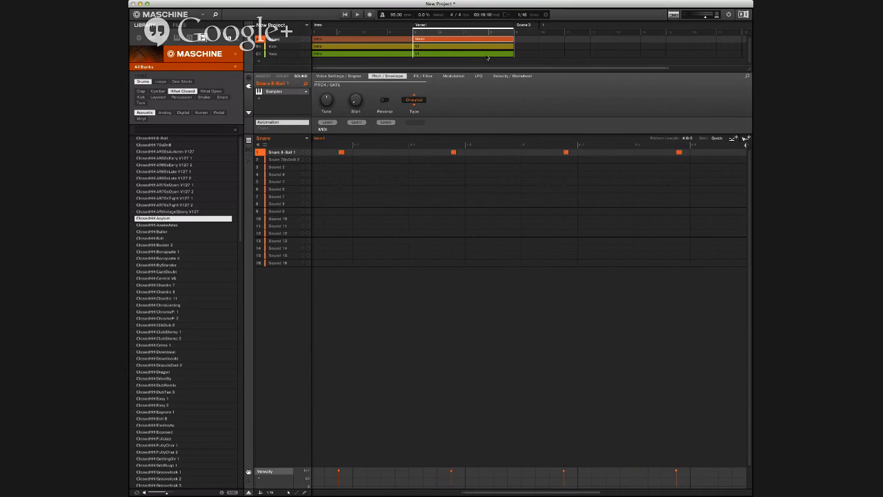
pyautogui.click(487, 54)
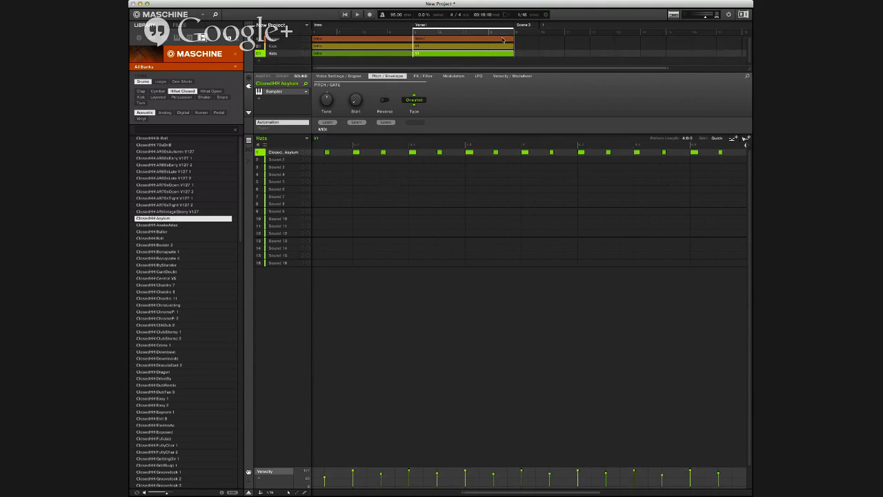
pyautogui.click(530, 41)
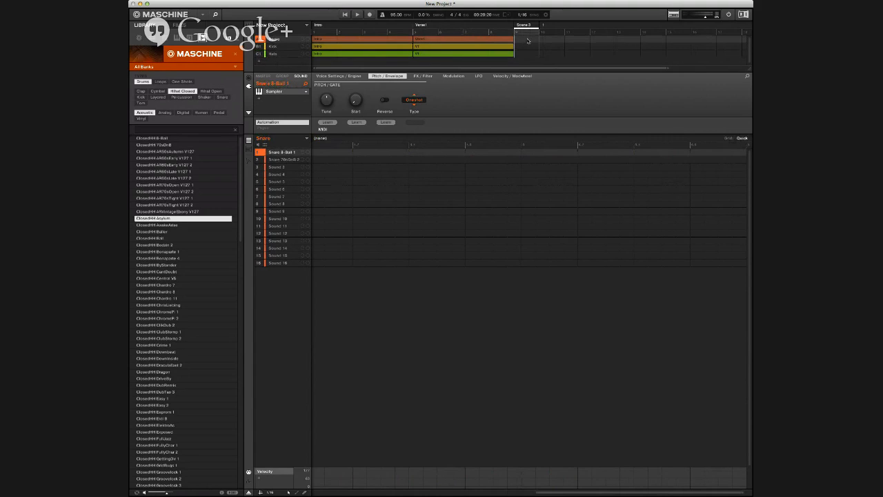
pyautogui.click(528, 40)
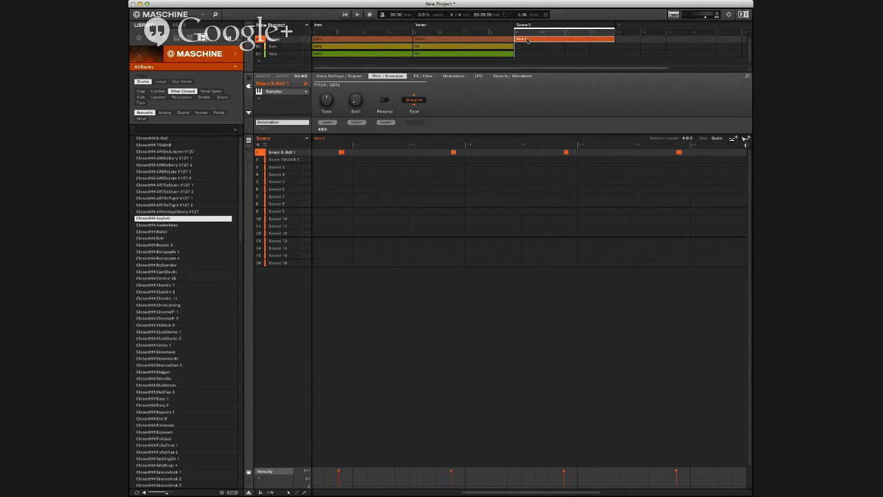
pyautogui.click(525, 56)
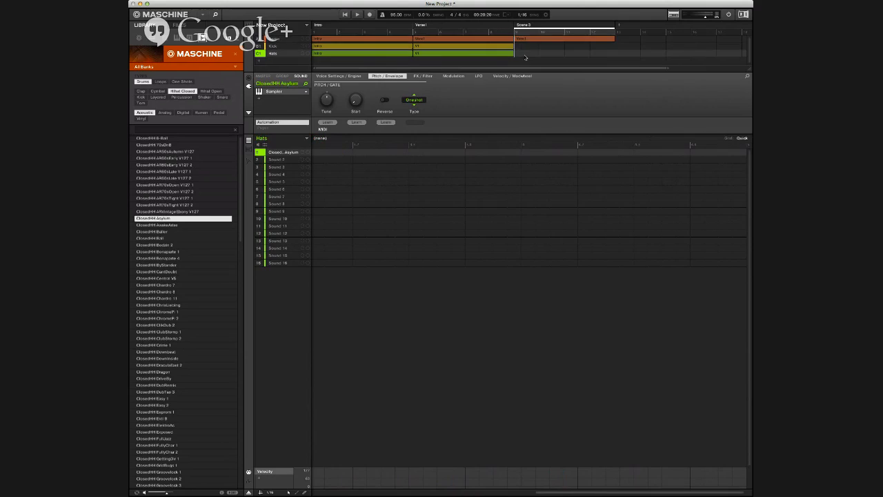
pyautogui.click(525, 55)
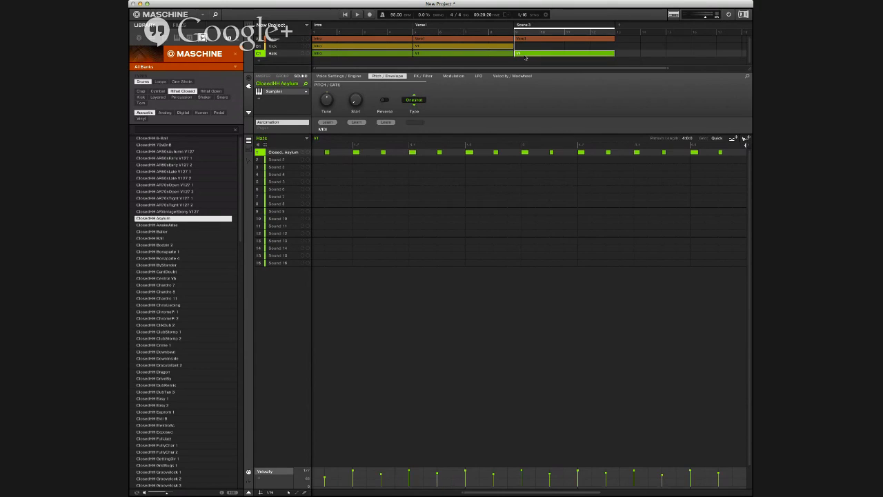
# Step: Place the Kick group's V1 pattern in Scene 3
pyautogui.click(527, 46)
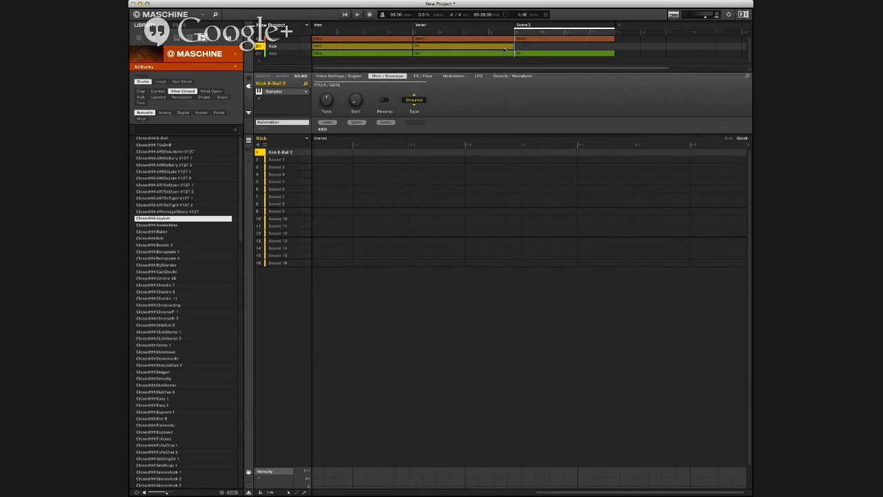
pyautogui.click(511, 47)
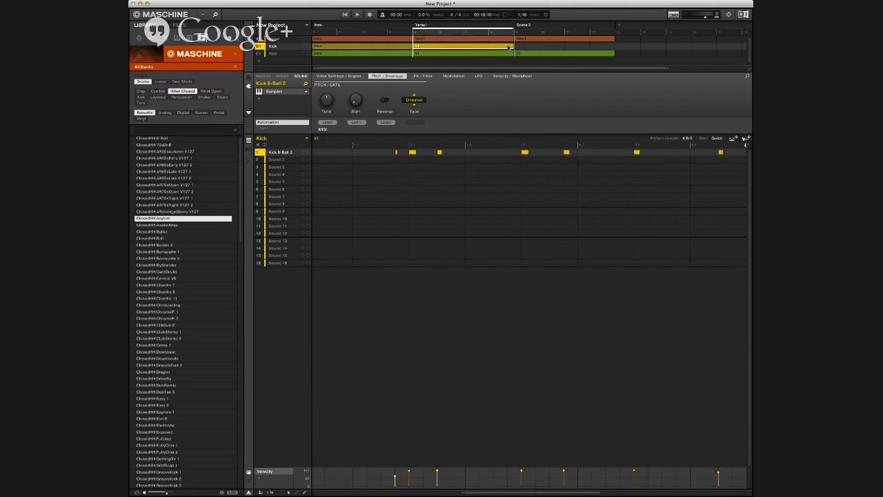
pyautogui.click(524, 25)
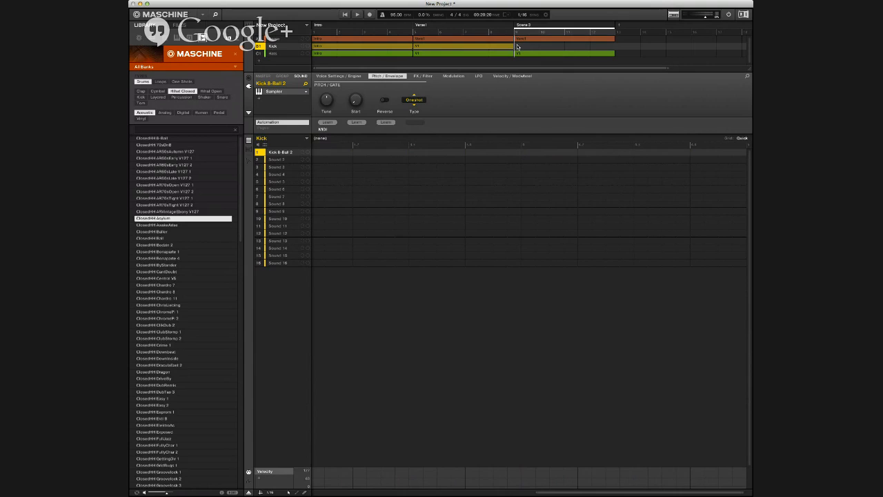
pyautogui.click(518, 46)
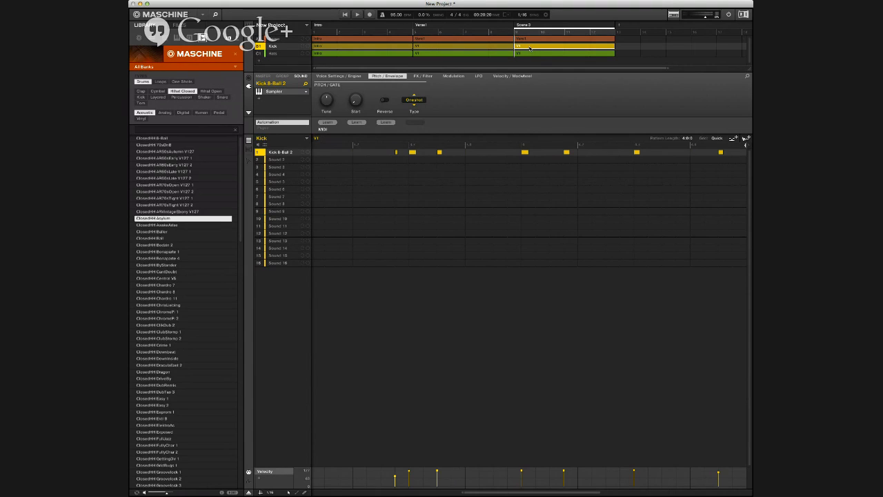
# Step: Duplicate the Kick, Snare and Hats patterns in Scene 3 to give the scene independent copies
pyautogui.press('super+d')
pyautogui.click(528, 39)
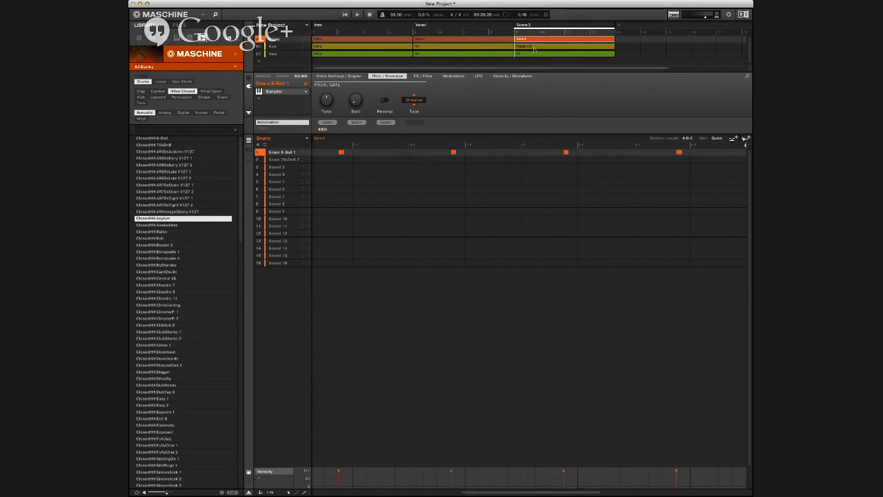
pyautogui.click(536, 49)
pyautogui.click(536, 55)
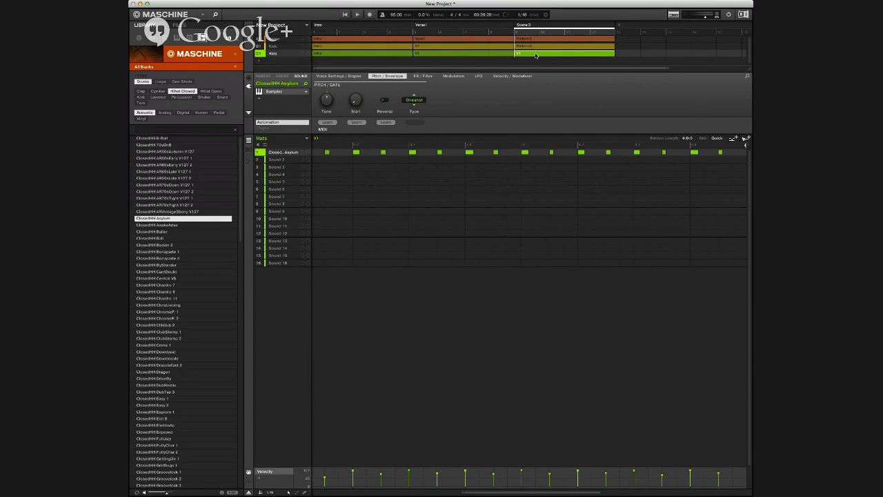
pyautogui.click(536, 54)
# Step: Select the Verse1 scene and play it back to hear the drum patterns
pyautogui.click(429, 26)
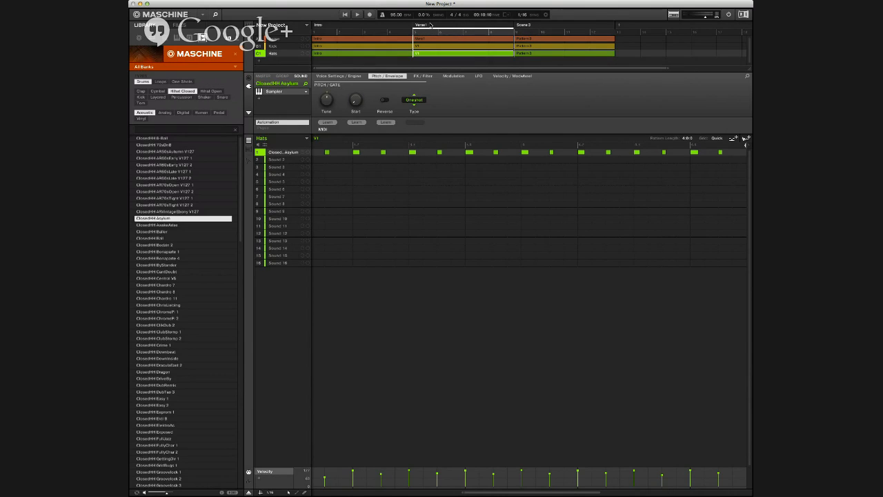
pyautogui.press('space')
pyautogui.press('space')
# Step: Load the FM8 preset Baby Got Beef into new Group D1 and record a four-bar bass pattern in the Verse1 scene
pyautogui.press('4')
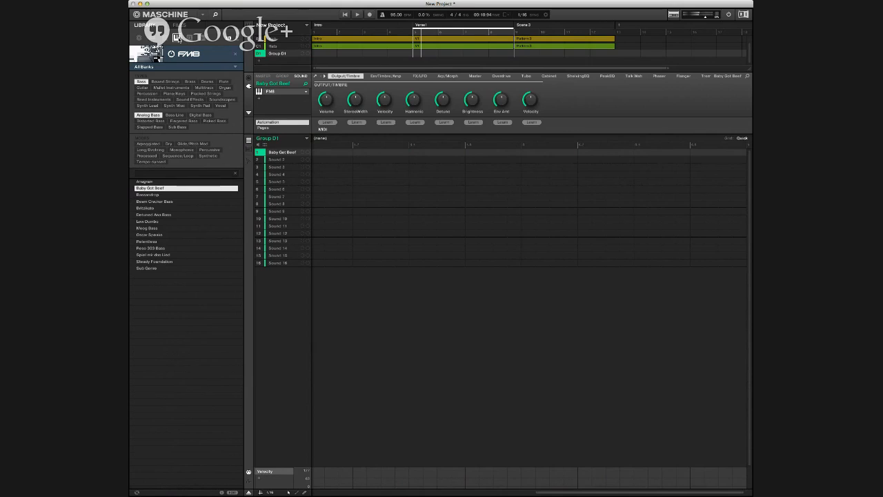
pyautogui.press('space')
pyautogui.press('space')
pyautogui.press('r')
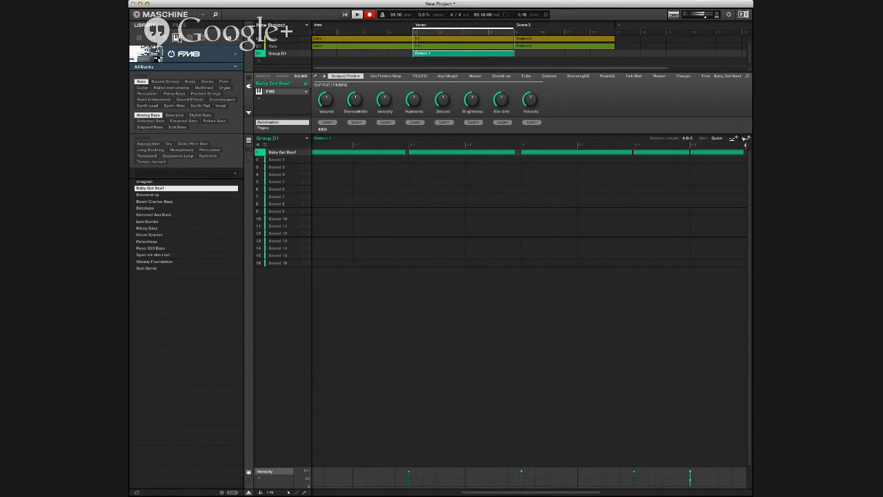
pyautogui.press('r')
pyautogui.press('space')
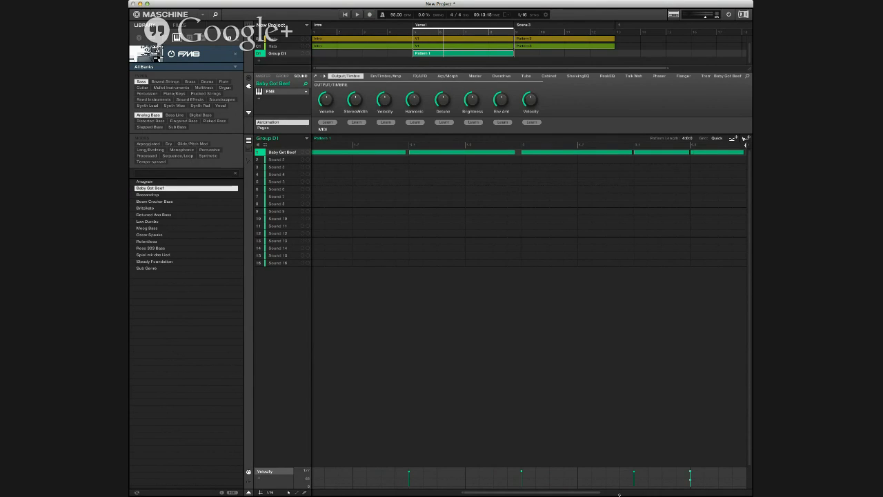
pyautogui.moveTo(598, 493); pyautogui.dragTo(647, 494)
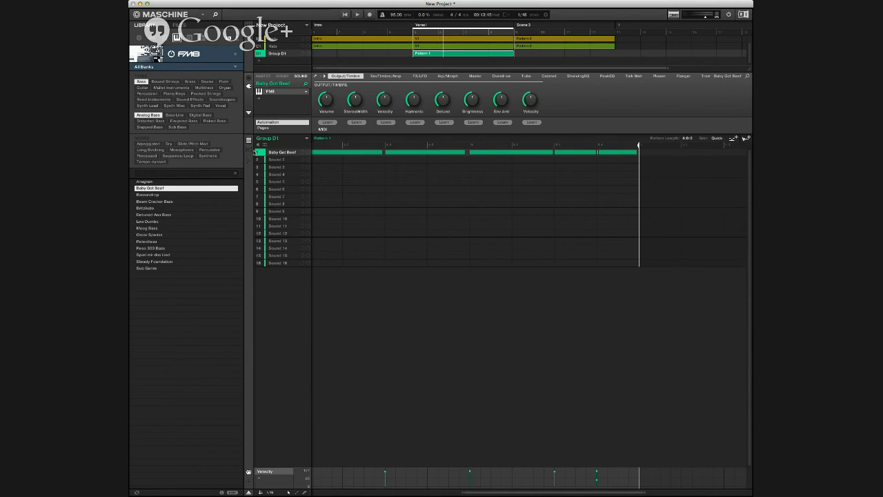
# Step: Show the recorded Baby Got Beef notes in the piano roll and play back the Verse1 scene
pyautogui.click(249, 149)
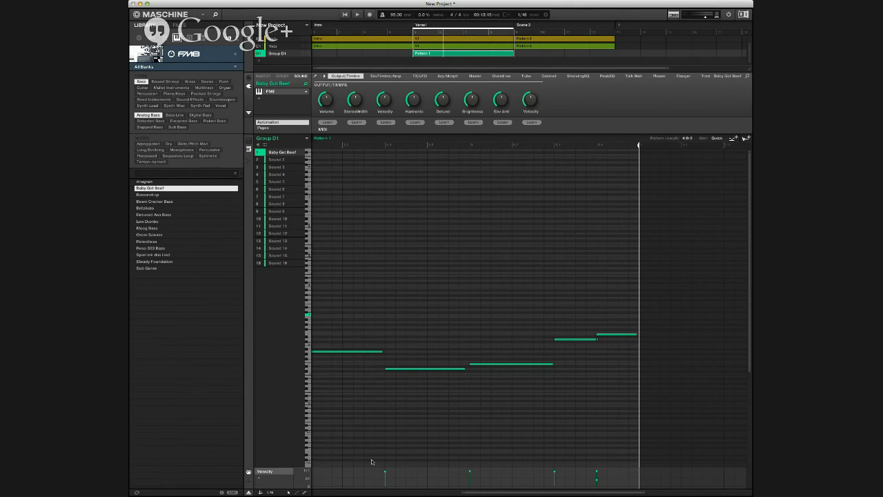
pyautogui.hscroll(1, 545, 483)
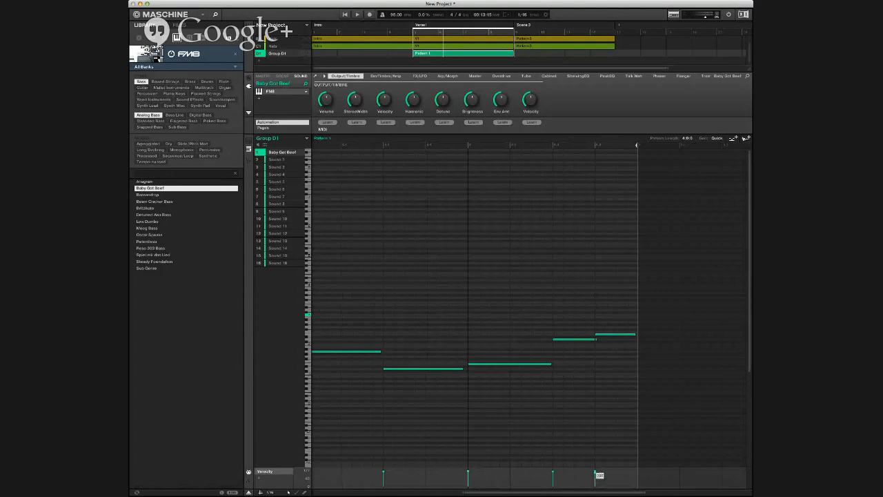
pyautogui.press('space')
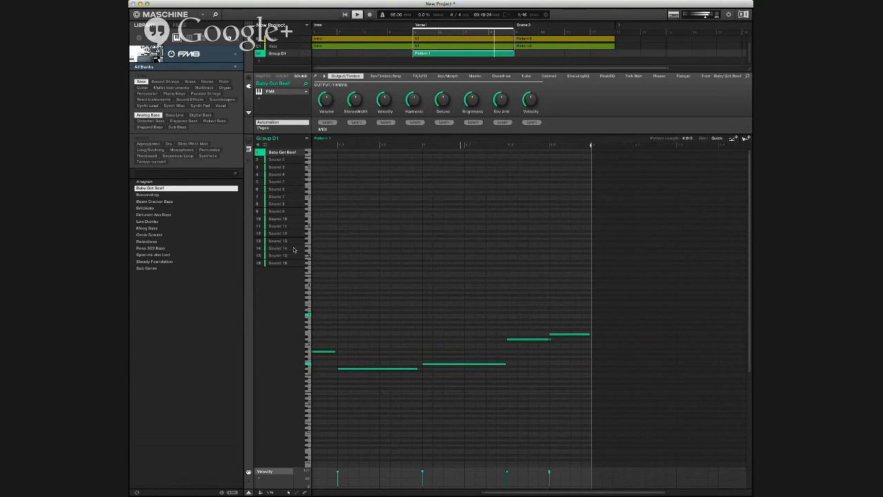
pyautogui.press('space')
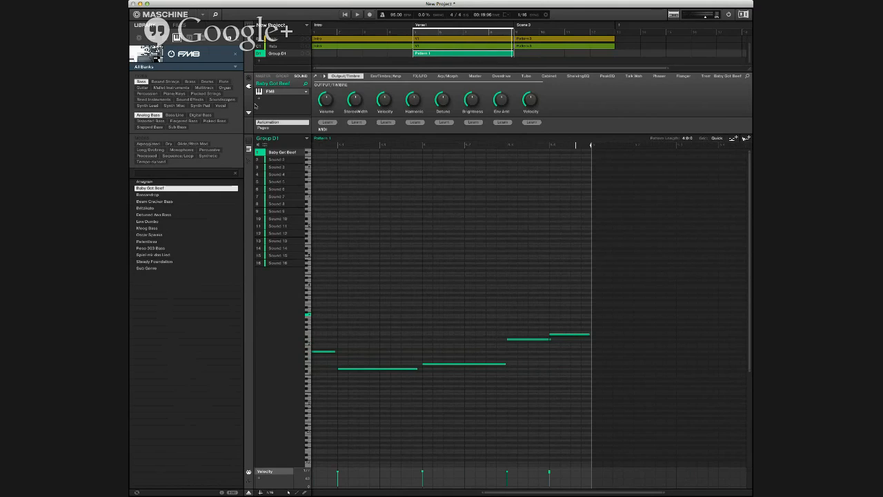
# Step: Return to Group D1's sound lanes, select Sound 2, and filter the FM8 presets to the Piano/Keys type
pyautogui.press('F2')
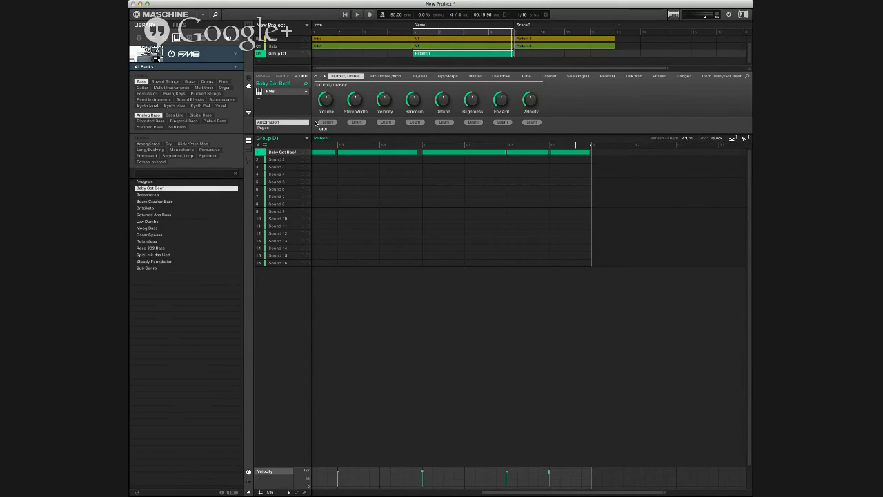
pyautogui.press('Down')
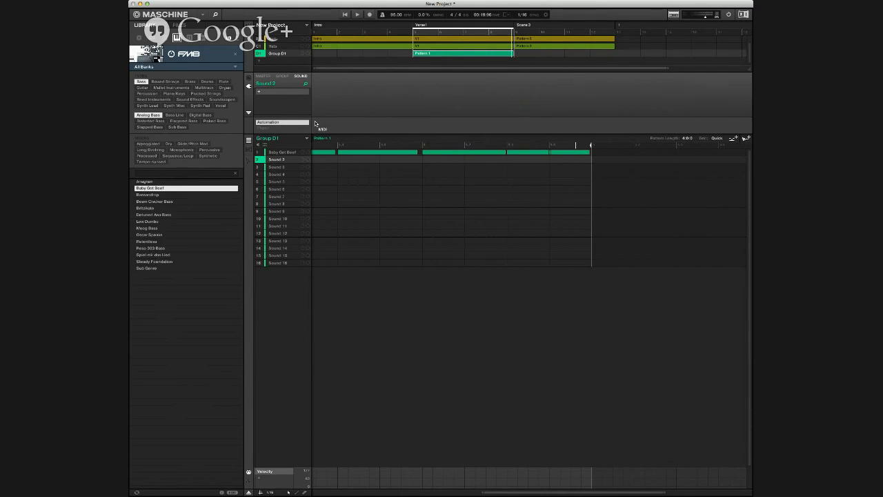
pyautogui.press('Right')
pyautogui.press('Right')
pyautogui.press('Right')
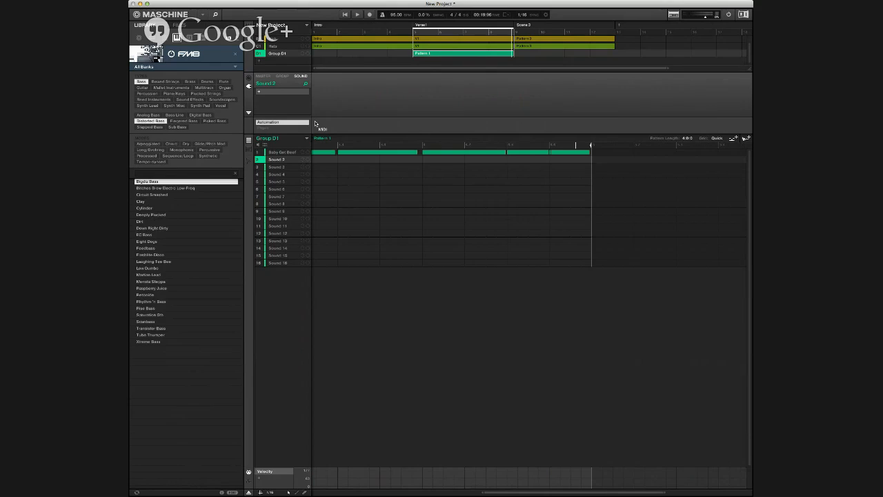
pyautogui.press('Right')
pyautogui.press('Right')
pyautogui.press('Right')
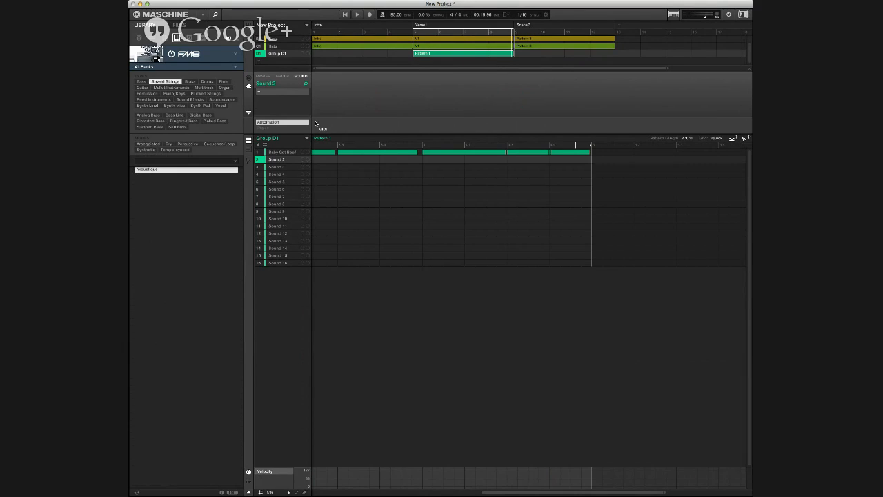
pyautogui.press('Right')
pyautogui.press('Right')
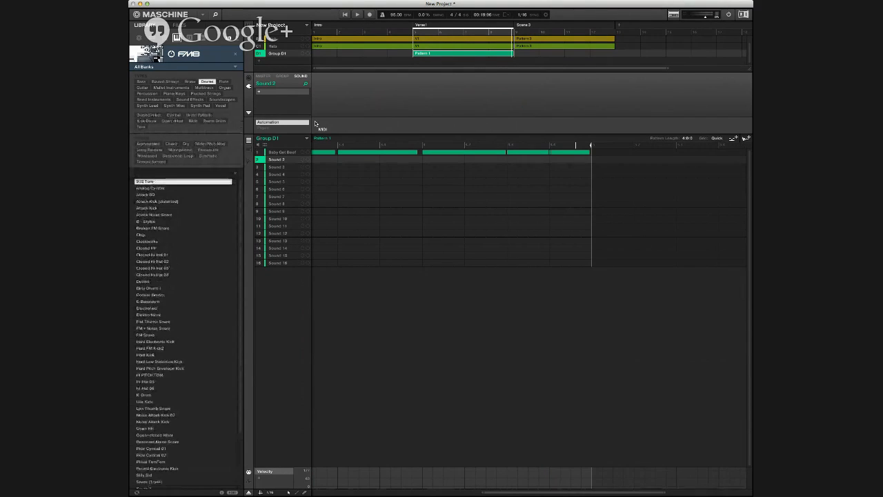
pyautogui.press('Right')
pyautogui.press('Right')
pyautogui.press('Right')
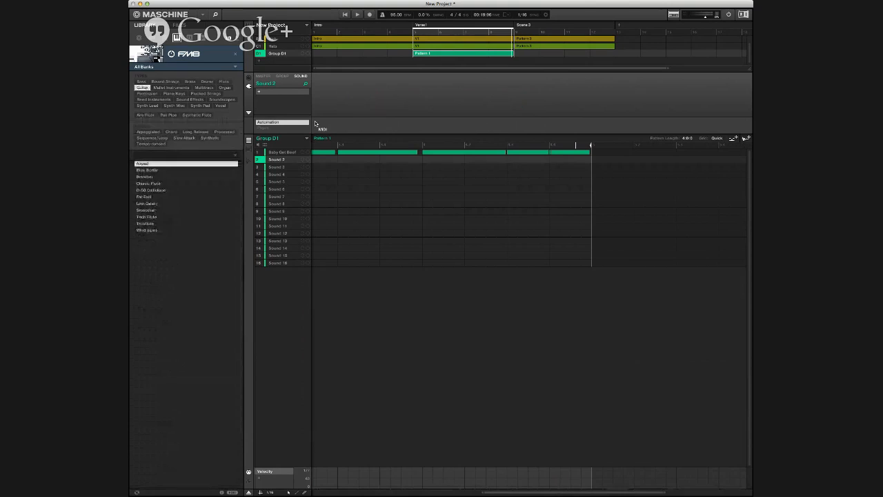
pyautogui.press('Right')
pyautogui.press('Right')
pyautogui.press('Right')
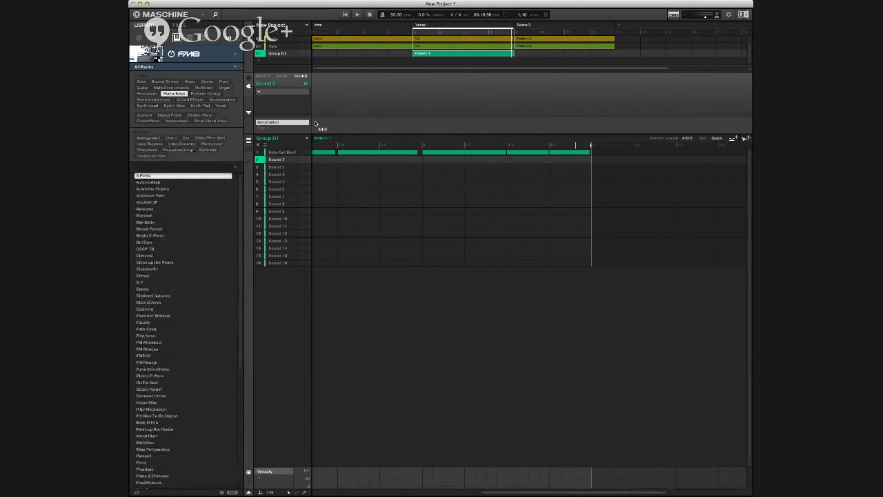
# Step: Audition the FM8 Piano/Keys presets on Sound 2 and load Clean up the Roads
pyautogui.press('Down')
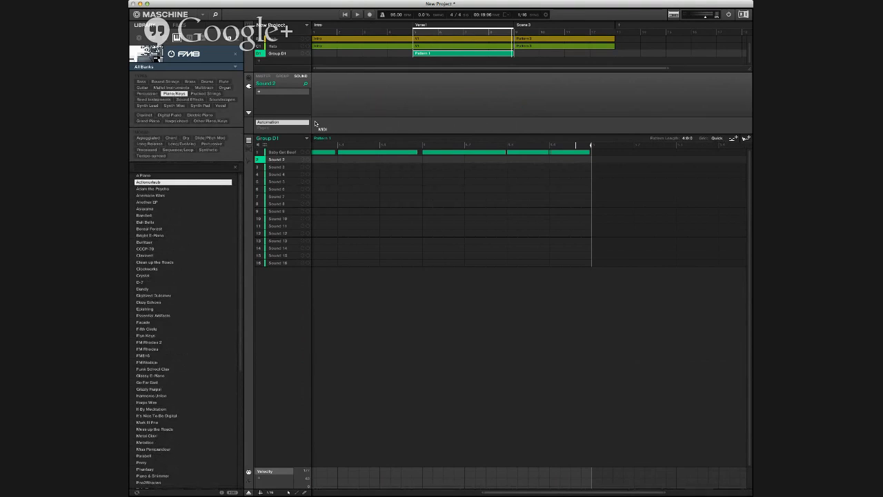
pyautogui.press('Return')
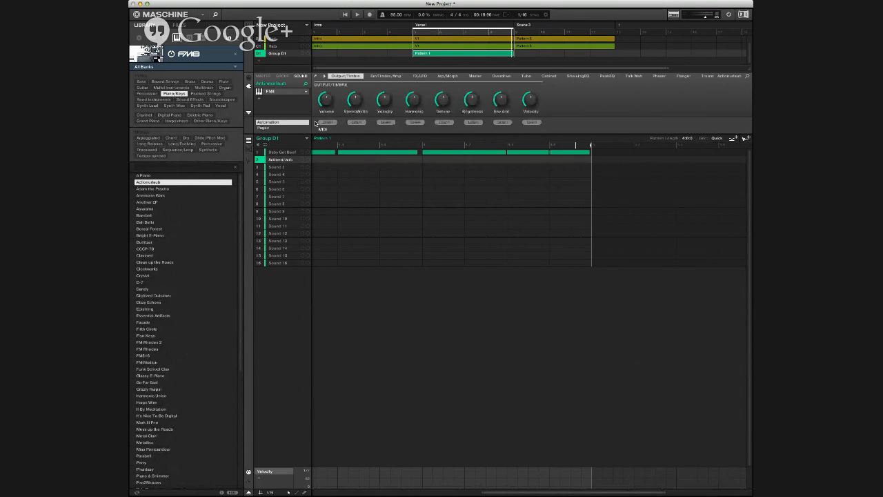
pyautogui.press('Down')
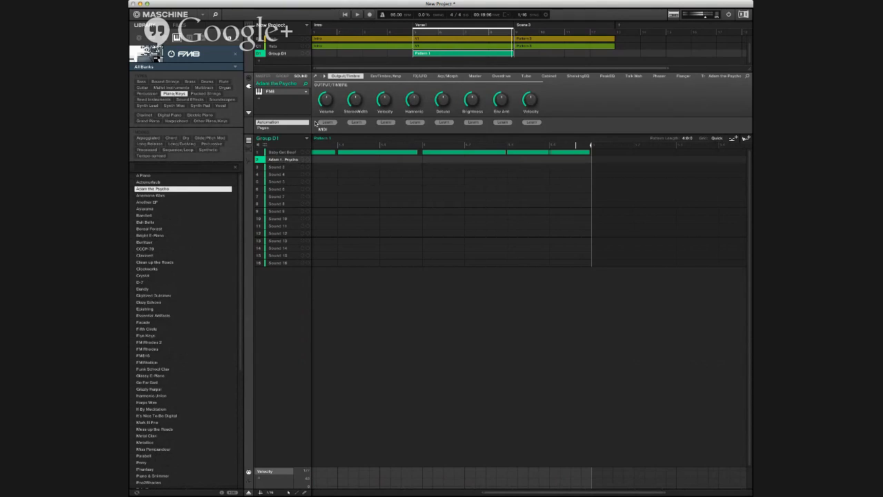
pyautogui.press('Down')
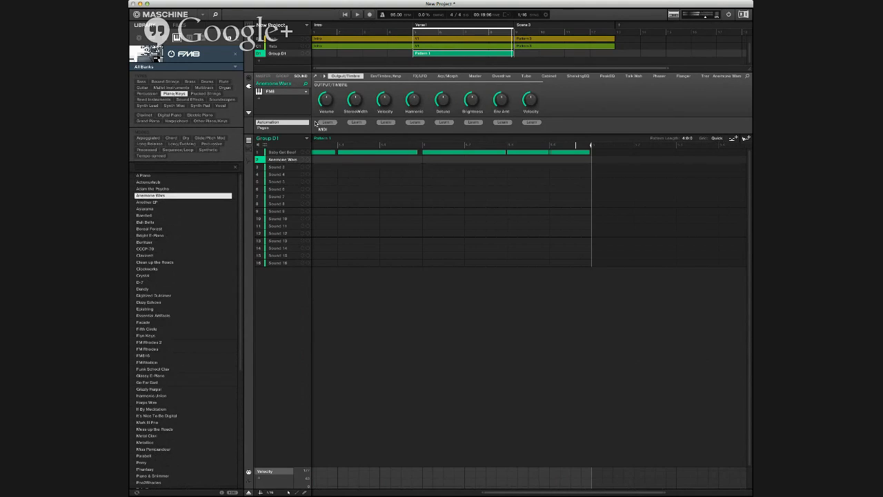
pyautogui.press('Down')
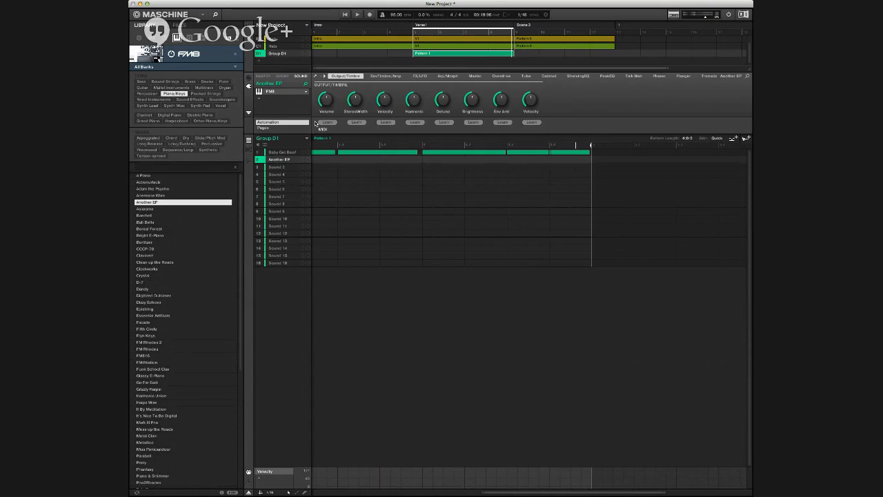
pyautogui.press('Down')
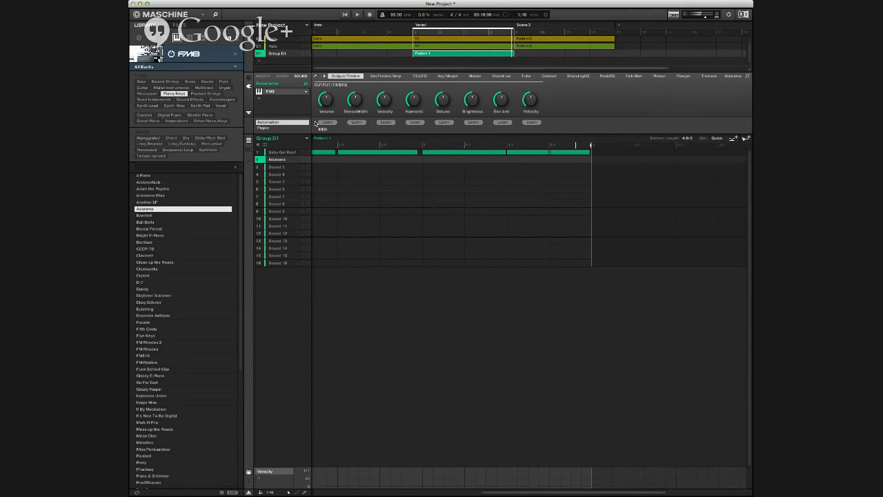
pyautogui.press('Down')
pyautogui.press('Up')
pyautogui.press('Down')
pyautogui.press('Down')
pyautogui.press('Down')
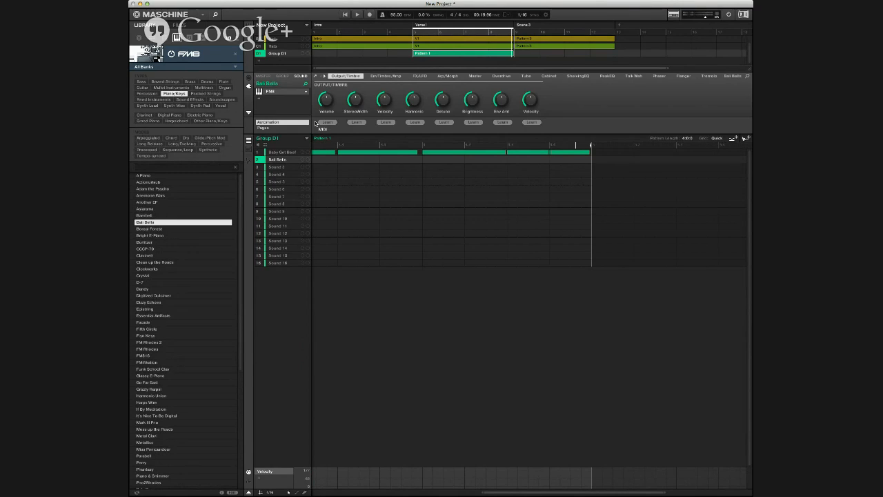
pyautogui.press('Down')
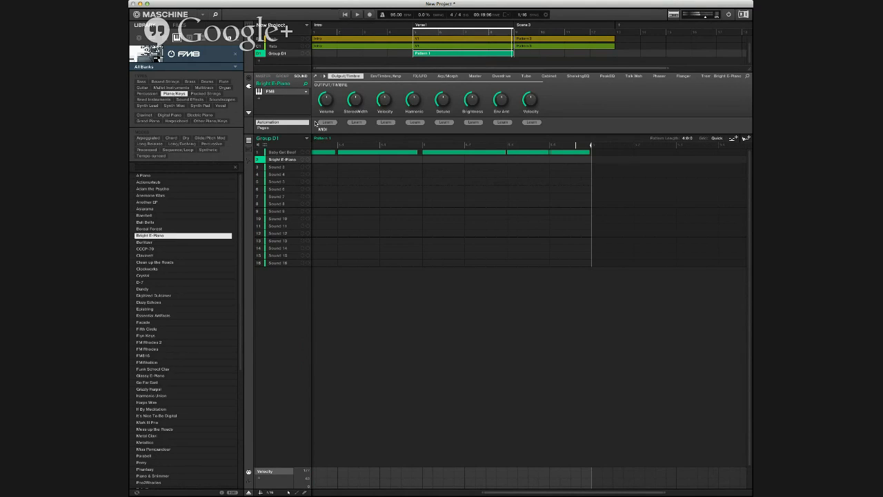
pyautogui.press('Down')
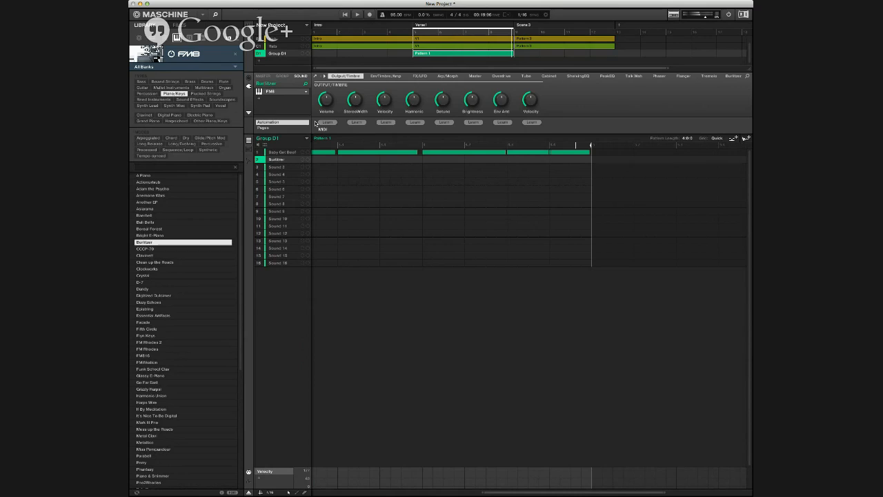
pyautogui.press('Down')
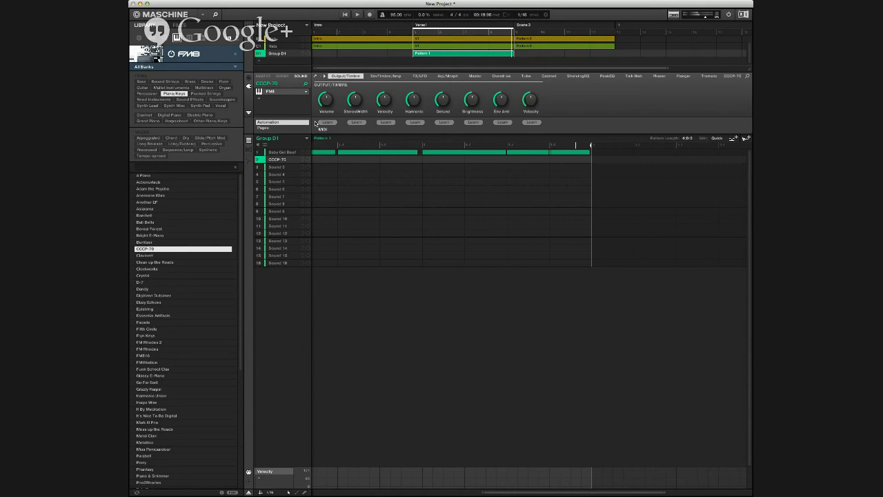
pyautogui.press('Down')
pyautogui.press('Down')
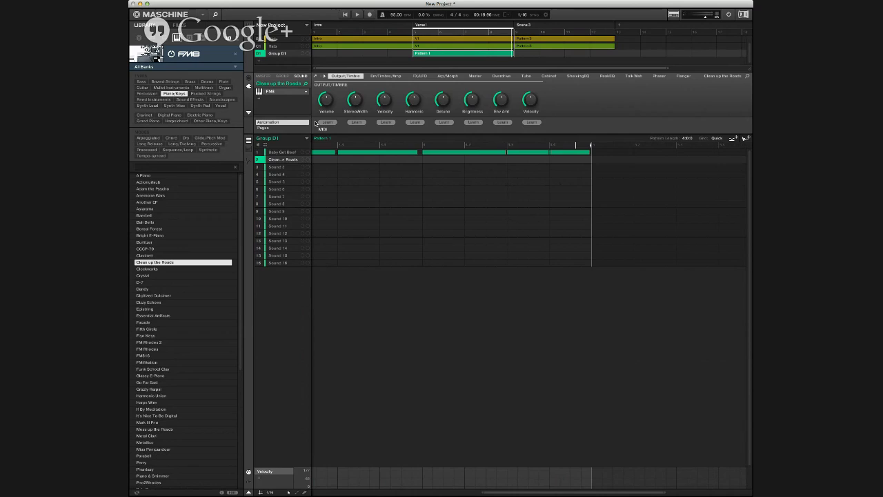
# Step: Record the opening chords of the Clean up the Roads keys part over the bass in Verse1, retrying takes as needed
pyautogui.press('space')
pyautogui.press('space')
pyautogui.press('super+r')
pyautogui.press('super+r')
pyautogui.press('space')
pyautogui.press('space')
pyautogui.press('space')
pyautogui.press('r')
pyautogui.press('space')
pyautogui.press('space')
pyautogui.press('r')
pyautogui.press('space')
pyautogui.press('space')
pyautogui.press('space')
pyautogui.press('r')
pyautogui.press('space')
pyautogui.press('space')
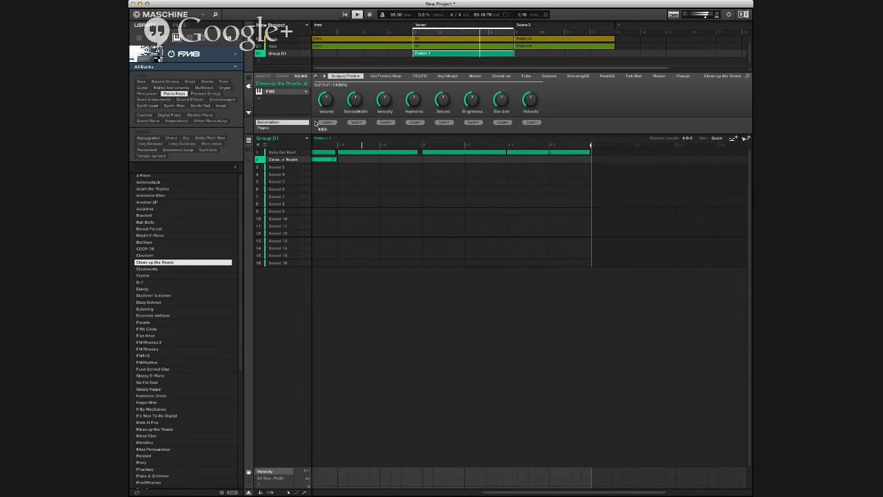
# Step: Record the remaining Clean up the Roads chords through the end of the four-bar Verse1 pattern
pyautogui.press('space')
pyautogui.press('space')
pyautogui.press('r')
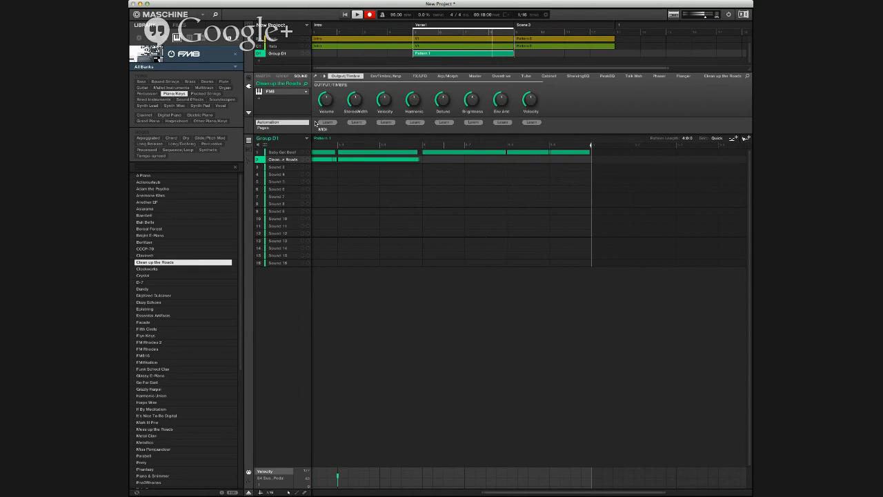
pyautogui.press('space')
pyautogui.press('space')
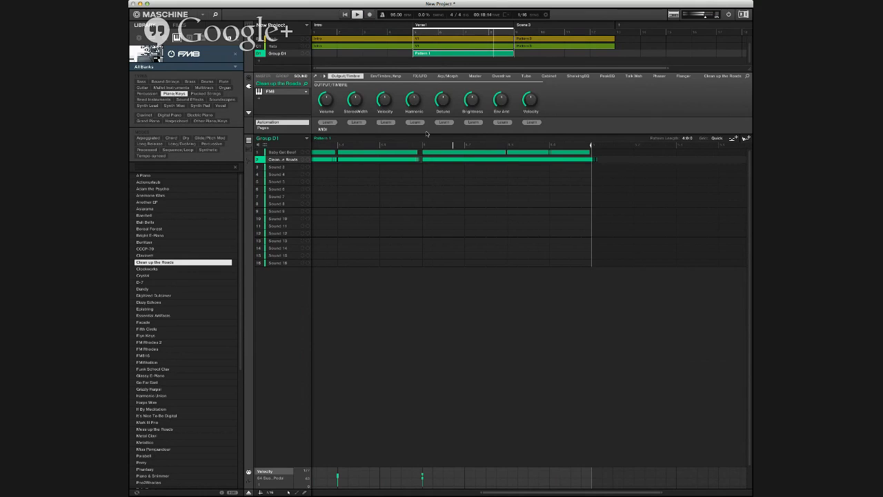
pyautogui.press('space')
# Step: Show the recorded chords in the piano roll, select the short stray note at the last chord's start, and play back the scene
pyautogui.click(249, 149)
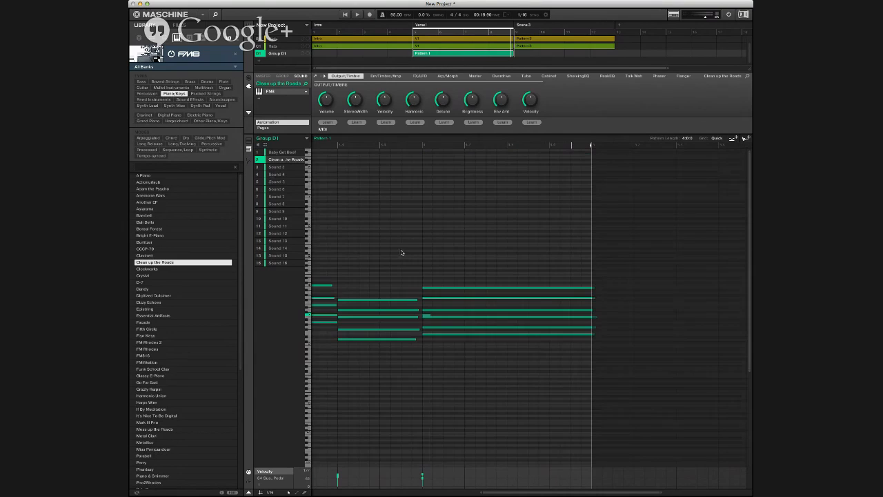
pyautogui.click(427, 315)
pyautogui.hscroll(-1, 456, 299)
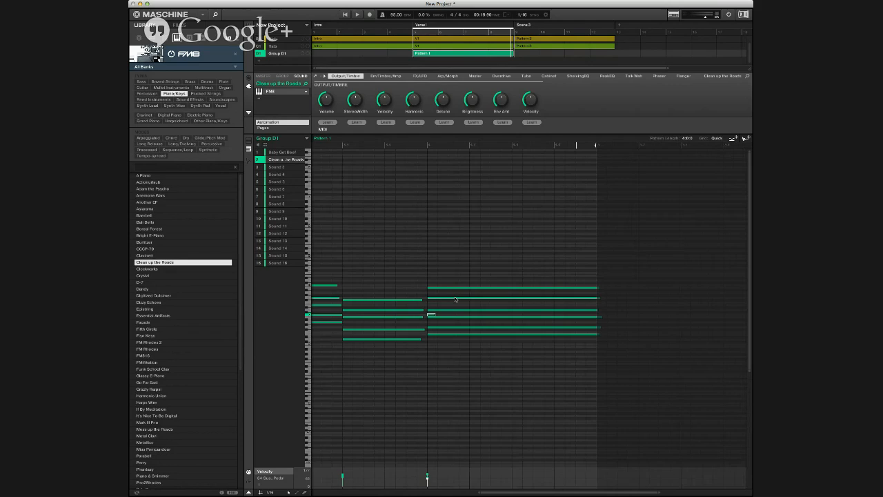
pyautogui.press('space')
pyautogui.press('space')
# Step: With grid snapping off, lengthen the second visible chord's notes to the start of the following chord and play back the result
pyautogui.moveTo(414, 285); pyautogui.dragTo(429, 332)
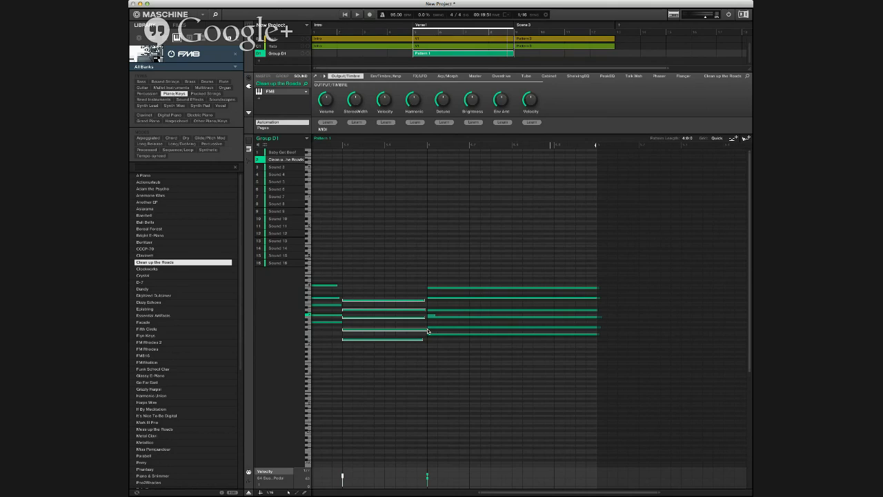
pyautogui.moveTo(429, 330)
pyautogui.mouseDown()
pyautogui.moveTo(376, 330)
pyautogui.moveTo(429, 329)
pyautogui.moveTo(420, 329)
pyautogui.mouseUp()
pyautogui.moveTo(423, 332)
pyautogui.mouseDown()
pyautogui.moveTo(432, 334)
pyautogui.moveTo(414, 333)
pyautogui.mouseUp()
pyautogui.moveTo(416, 330); pyautogui.dragTo(425, 333)
pyautogui.click(404, 282)
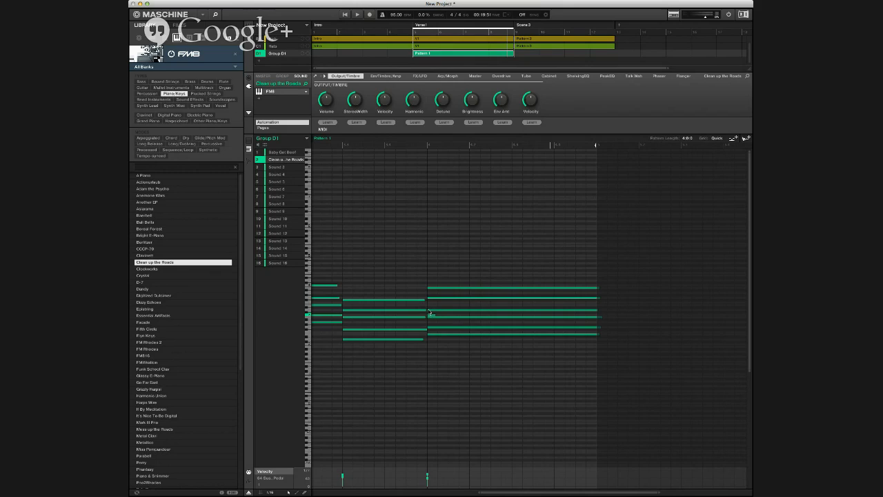
pyautogui.click(430, 314)
pyautogui.press('space')
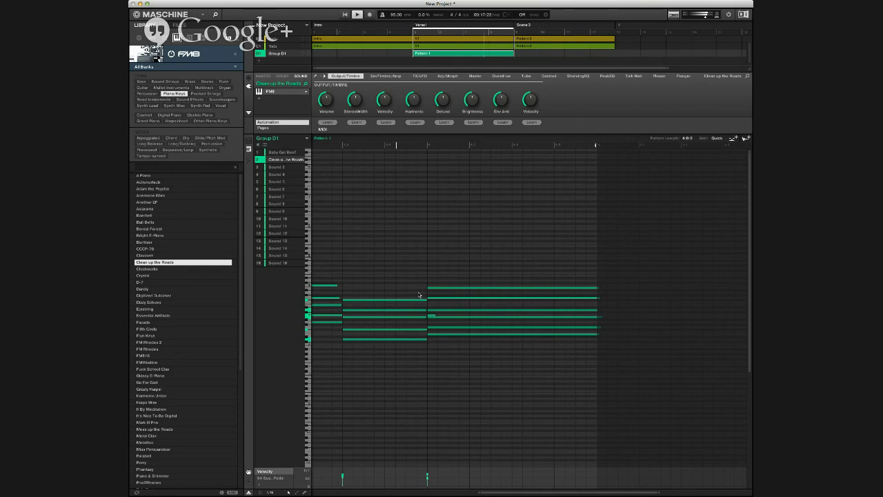
pyautogui.press('space')
# Step: Rename Group D1's pattern in the Verse1 scene as Keys
pyautogui.moveTo(425, 55); pyautogui.dragTo(447, 53)
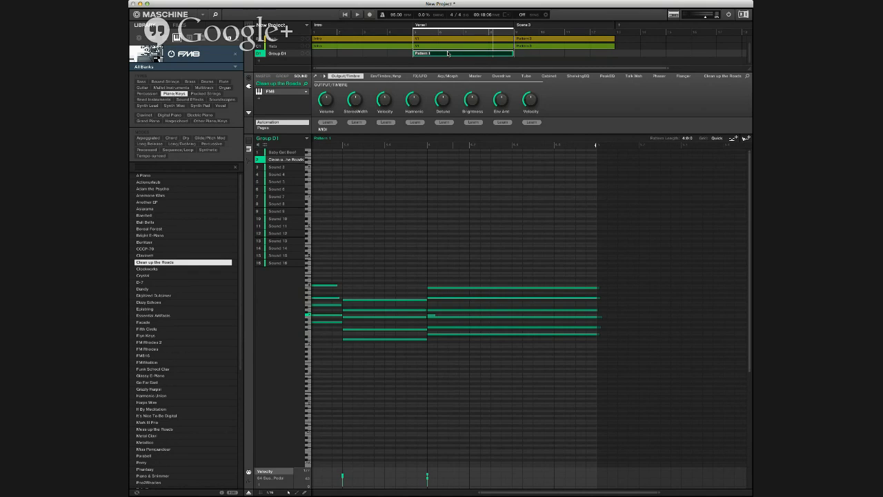
pyautogui.write('Keys')
pyautogui.press('Return')
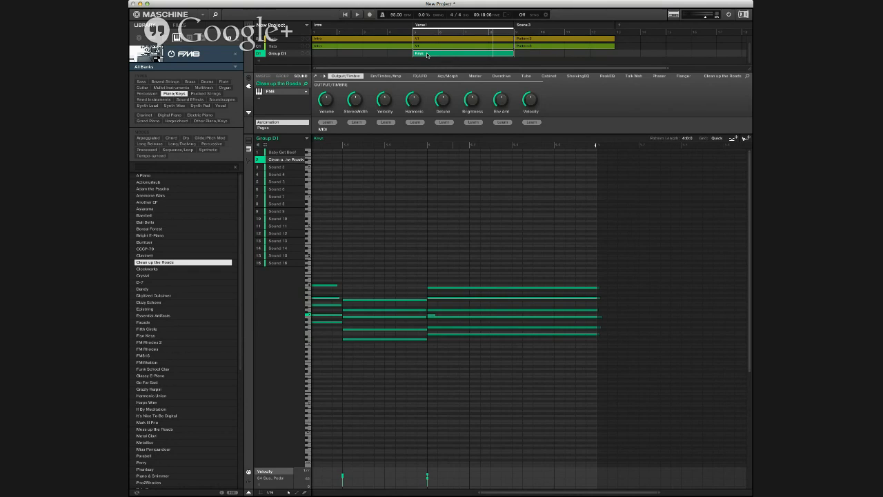
# Step: Rename Group D1's Verse1 pattern as Keys-Bass and play back the scene
pyautogui.click(427, 55)
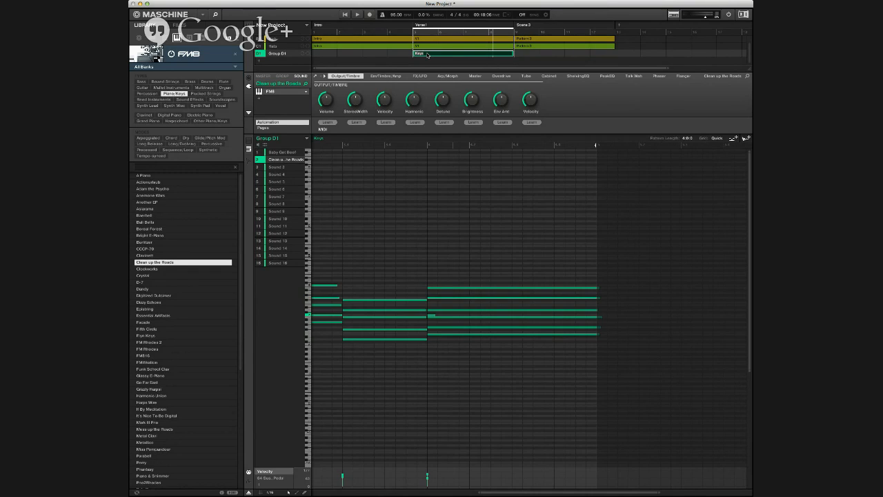
pyautogui.doubleClick(428, 55)
pyautogui.write('Keys-Bass')
pyautogui.press('Return')
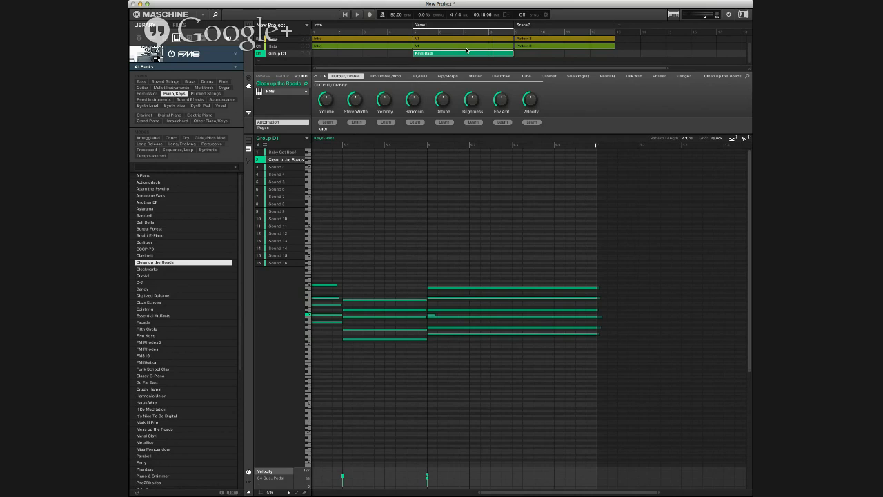
pyautogui.press('space')
pyautogui.press('space')
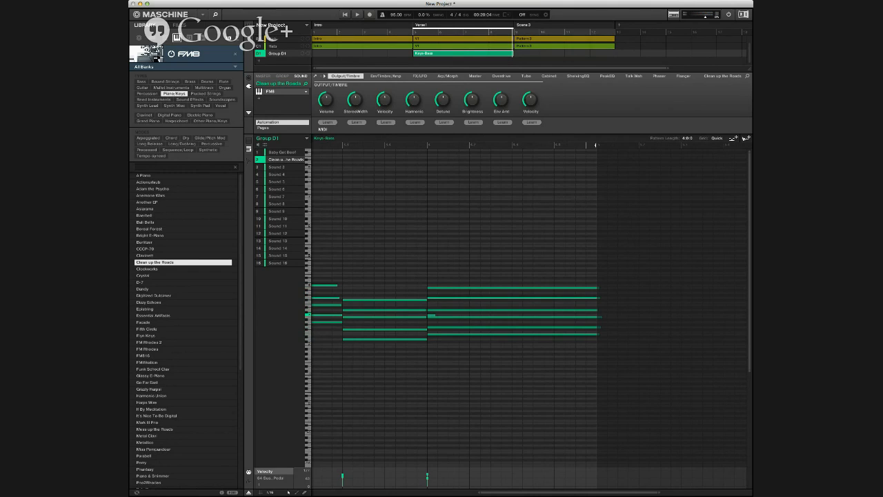
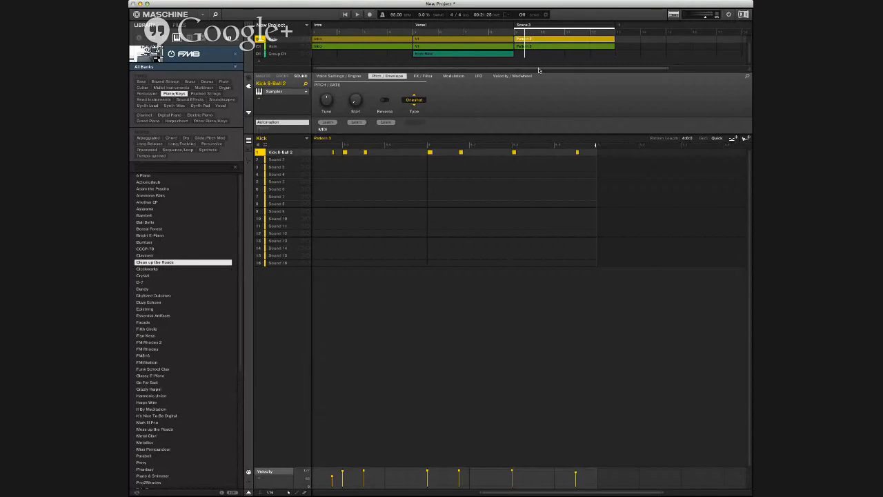
# Step: In Scene 3, replace the Kick and Hats groups' Pattern 3 clips with their V1 patterns
pyautogui.click(489, 45)
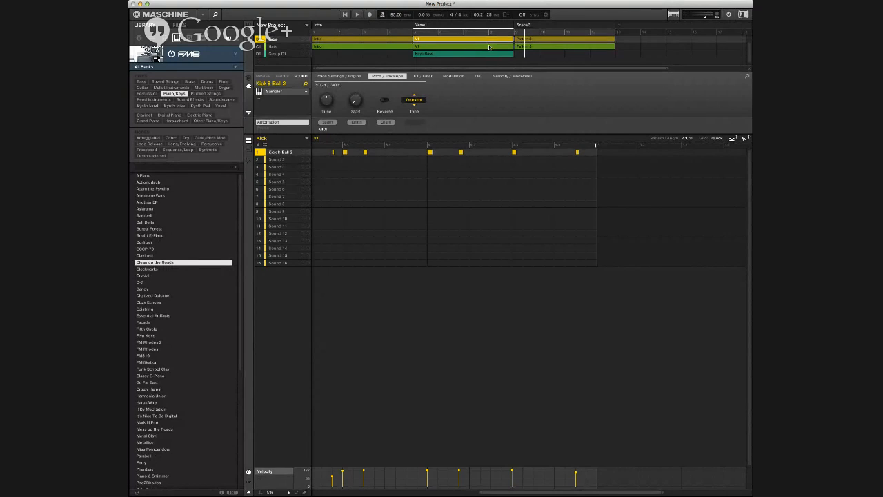
pyautogui.click(491, 46)
pyautogui.click(495, 54)
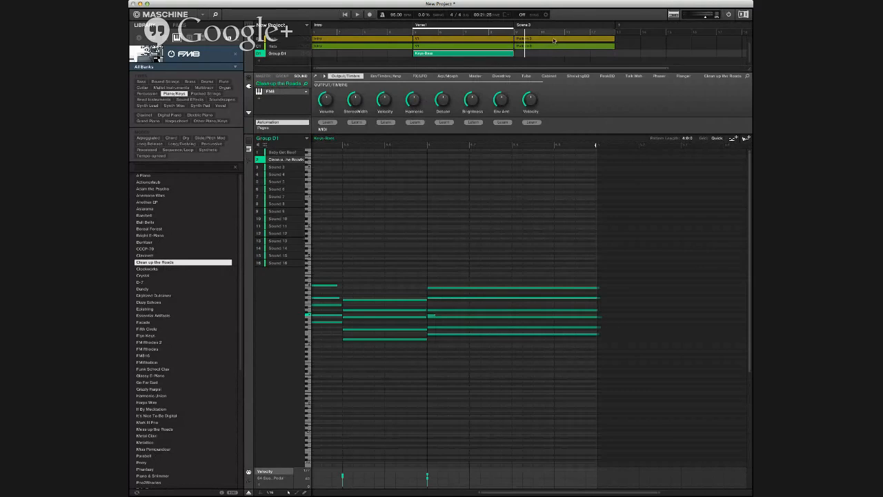
pyautogui.click(554, 39)
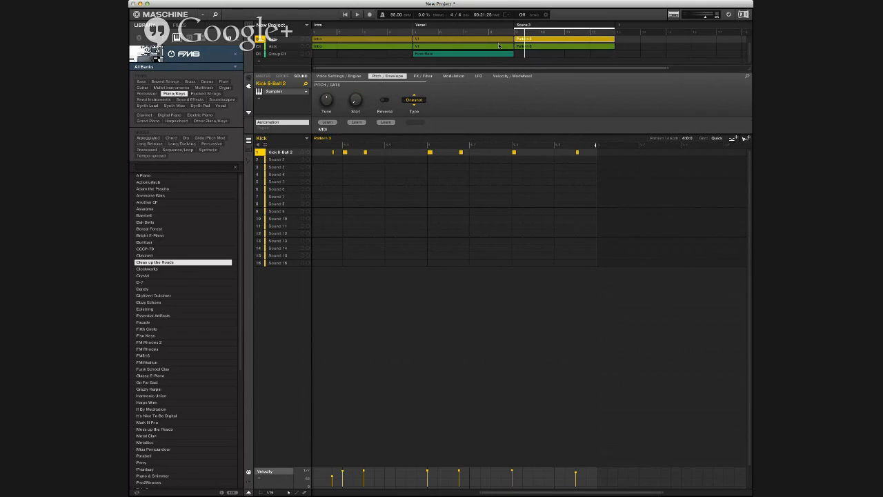
pyautogui.press('super+z')
pyautogui.click(544, 47)
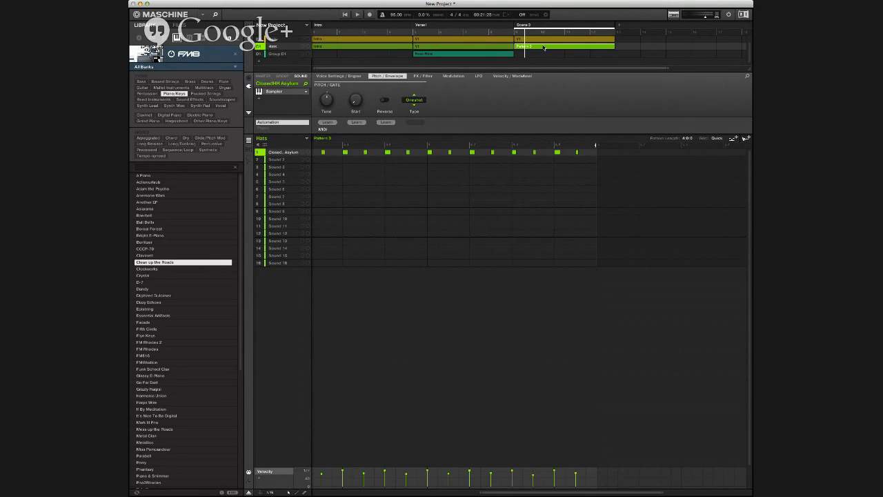
pyautogui.press('super+z')
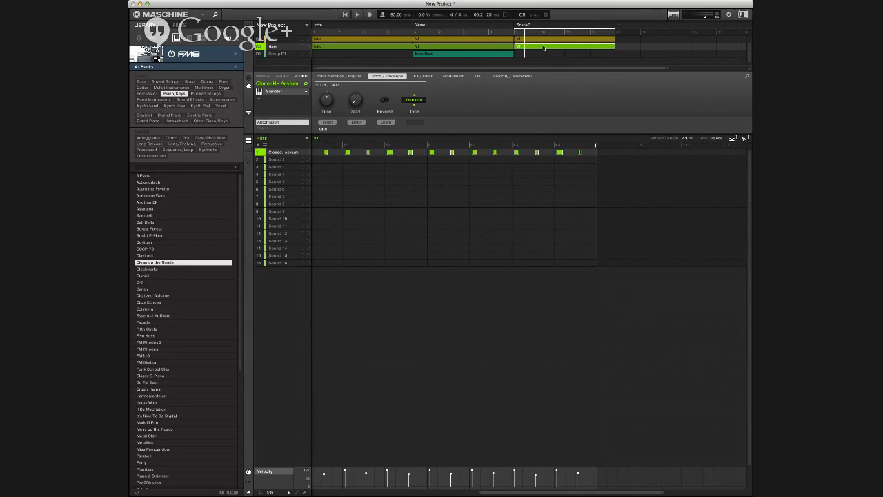
# Step: Copy Group D1's Keys-Bass clip from Verse1 and place it in Scene 3
pyautogui.click(507, 54)
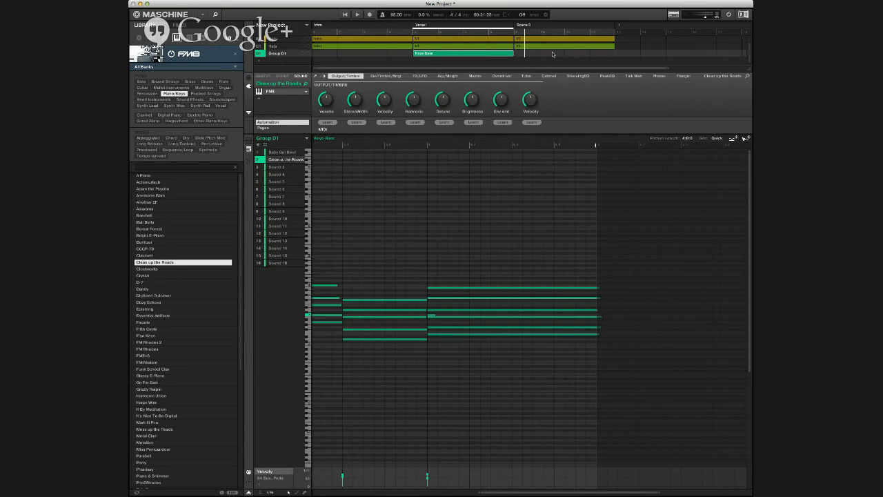
pyautogui.click(553, 54)
pyautogui.hotkey('ctrl', 'v')
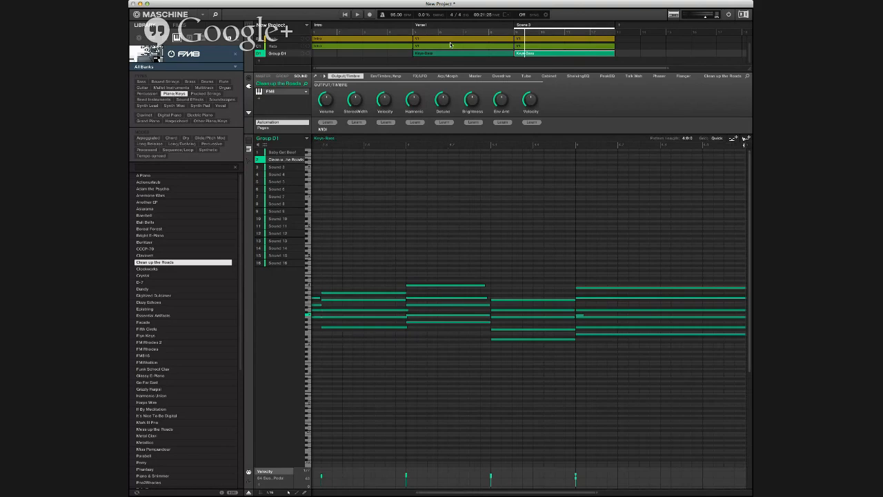
# Step: Duplicate the Kick and Snare patterns in Scene 3 so they are independent of the Verse1 patterns
pyautogui.click(499, 40)
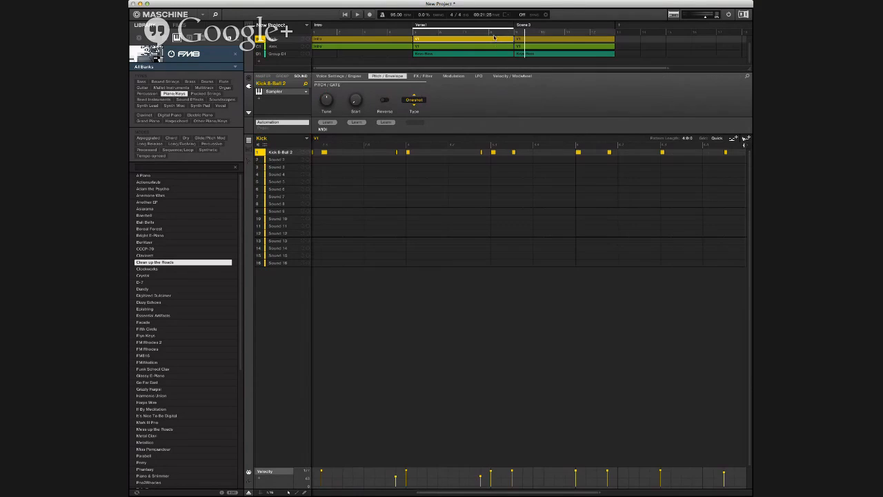
pyautogui.click(593, 40)
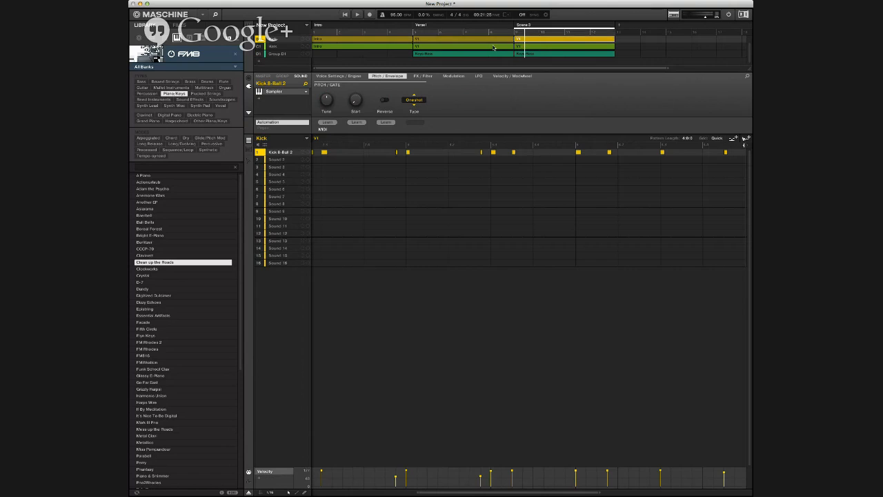
pyautogui.click(549, 55)
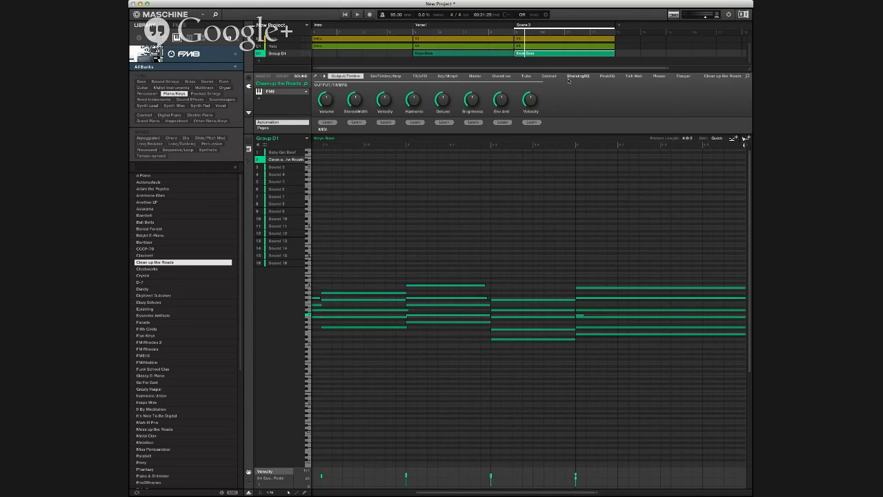
pyautogui.click(612, 45)
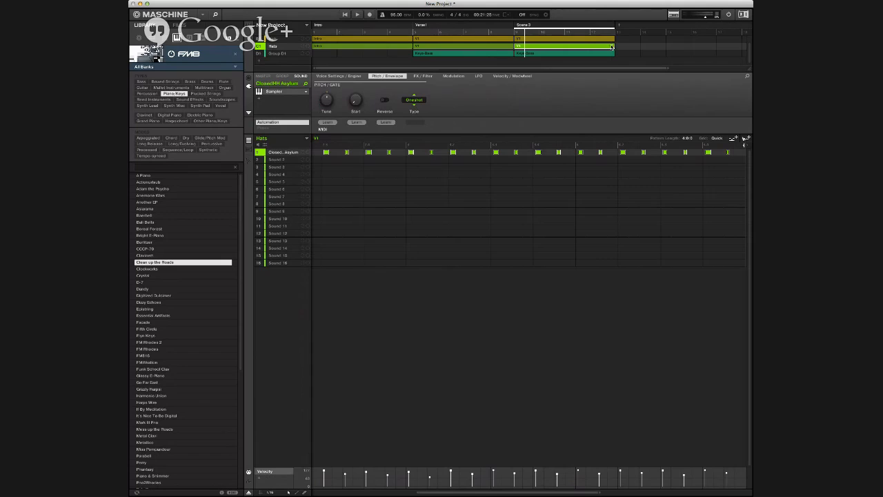
pyautogui.click(613, 40)
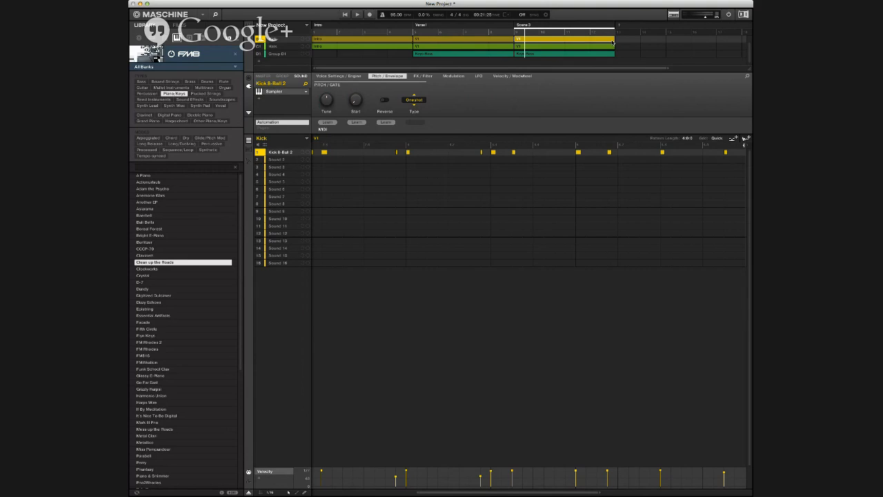
pyautogui.click(612, 42)
pyautogui.scroll(1, 528, 42)
pyautogui.click(528, 42)
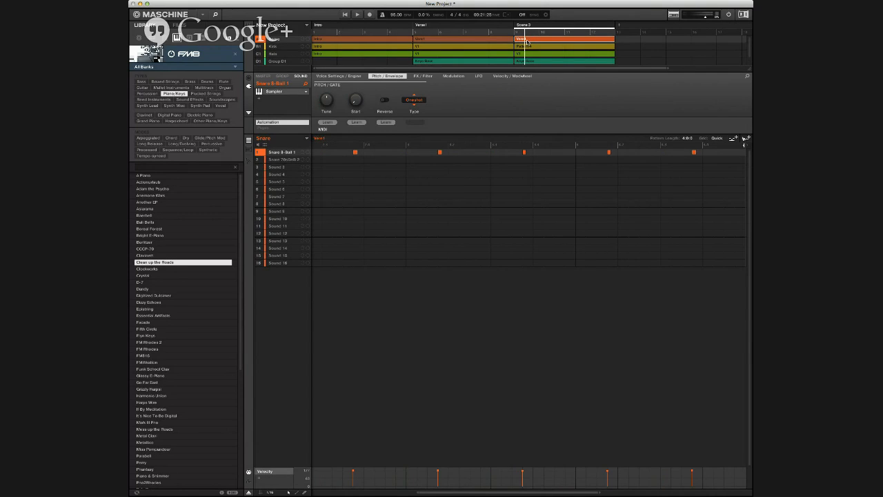
pyautogui.press('super+d')
pyautogui.click(528, 45)
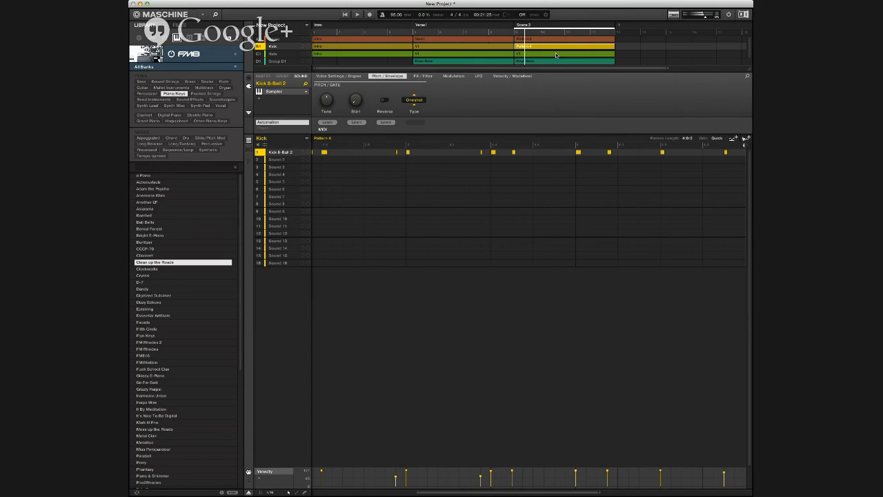
# Step: Play Scene 3 and record a three-hit fill with the second snare sound at the end of the duplicated Snare pattern
pyautogui.press('Up')
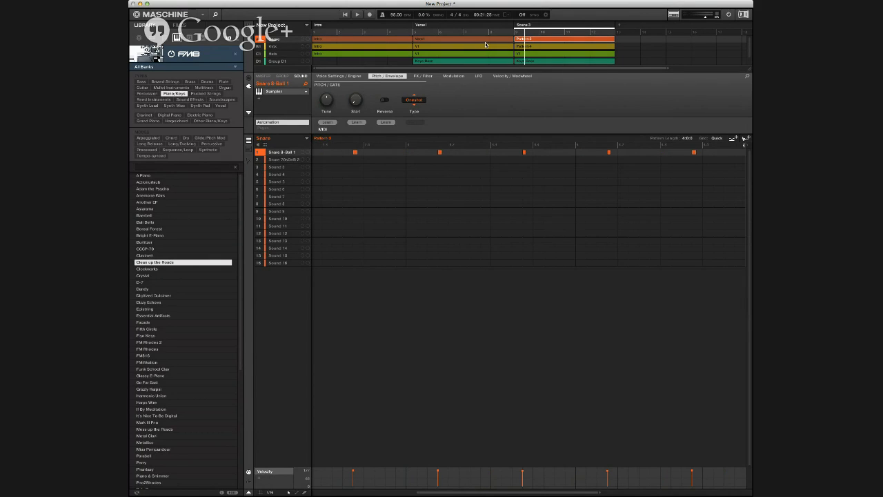
pyautogui.press('Down')
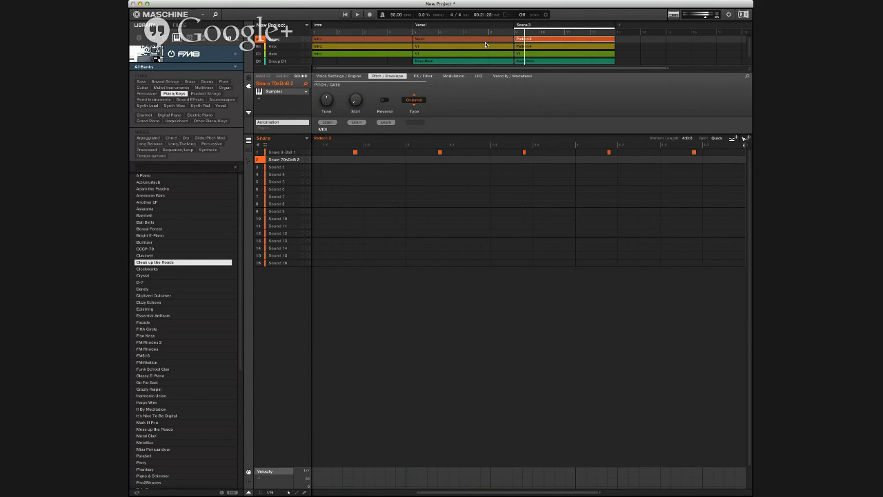
pyautogui.press('space')
pyautogui.press('space')
pyautogui.click(583, 38)
pyautogui.press('space')
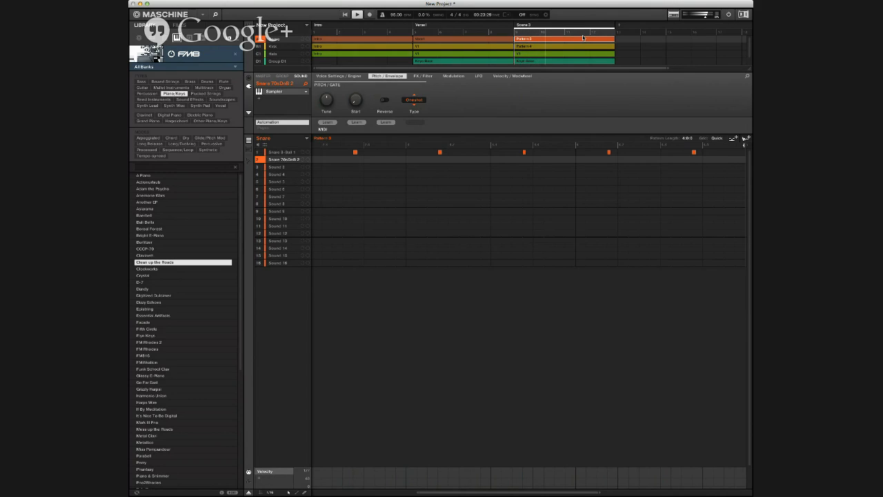
pyautogui.press('r')
# Step: Delete the stray second-snare note ahead of the three-hit fill, and stop recording and playback
pyautogui.click(592, 159)
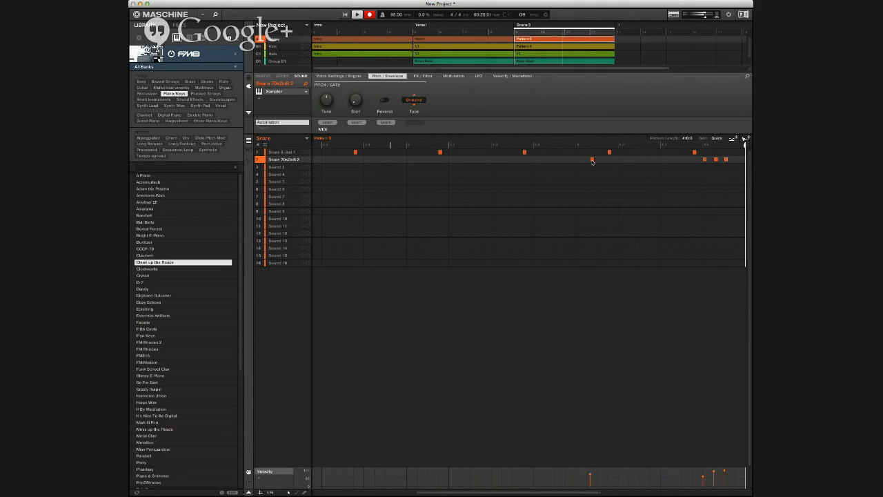
pyautogui.press('Delete')
pyautogui.press('r')
pyautogui.press('space')
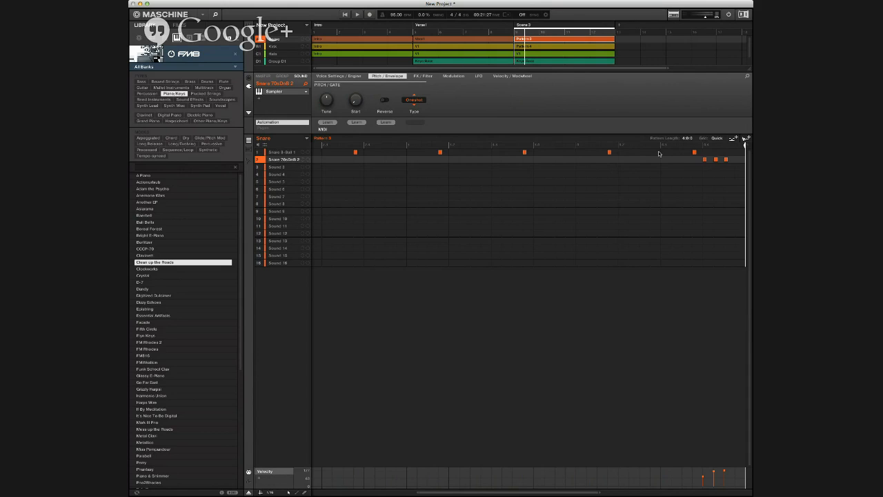
# Step: Duplicate Scene 3 and rename the new scene as hook
pyautogui.press('super+d')
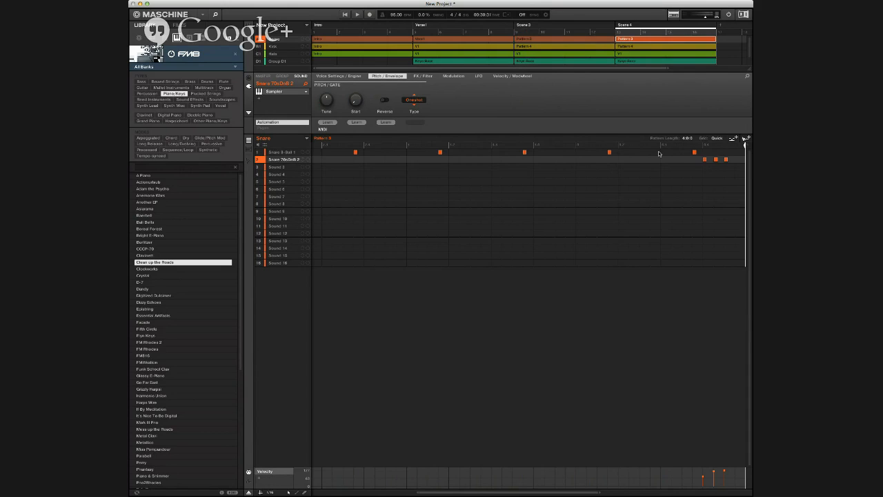
pyautogui.doubleClick(623, 26)
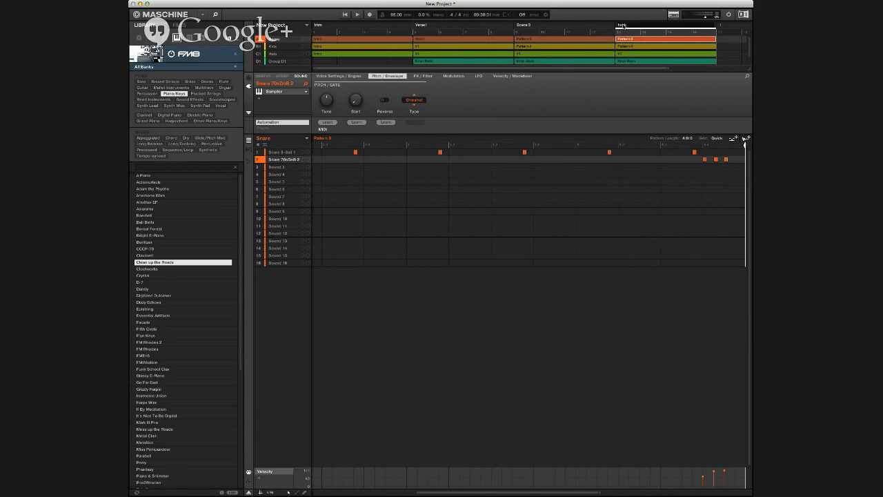
pyautogui.press('Return')
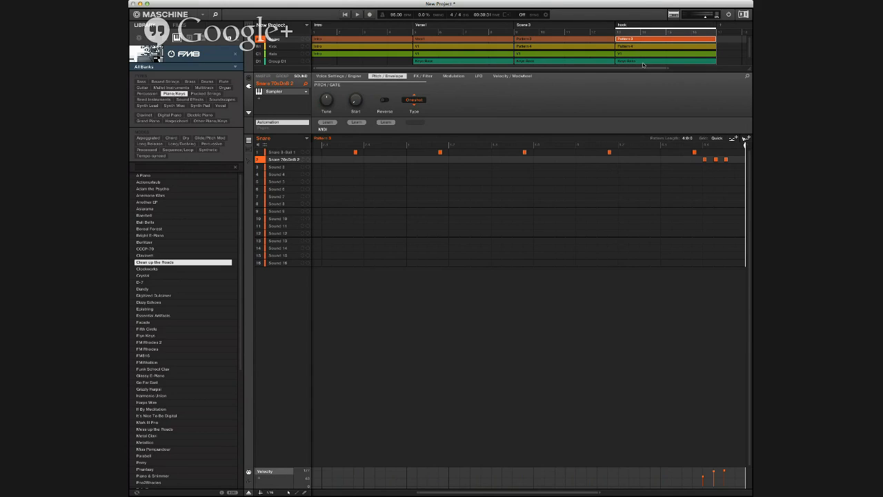
# Step: Rename the Snare and Kick patterns in the hook scene as hook, and select the scene's Hats clip
pyautogui.doubleClick(623, 40)
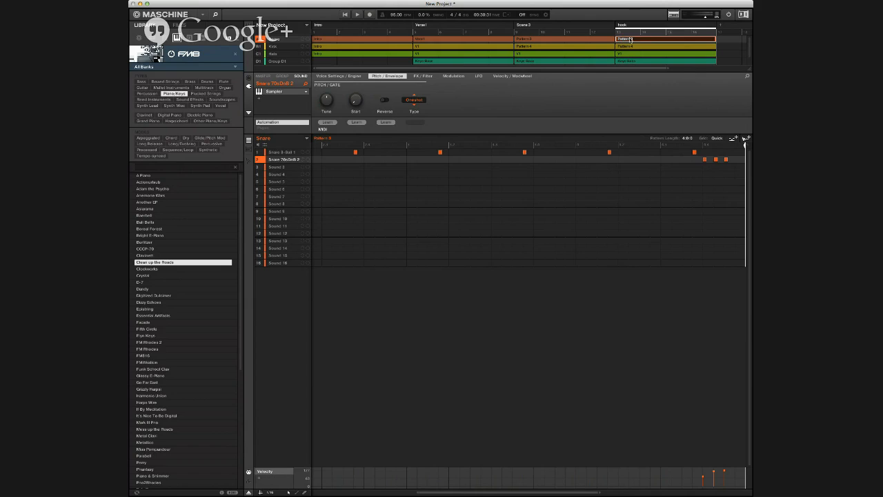
pyautogui.write('h')
pyautogui.press('Return')
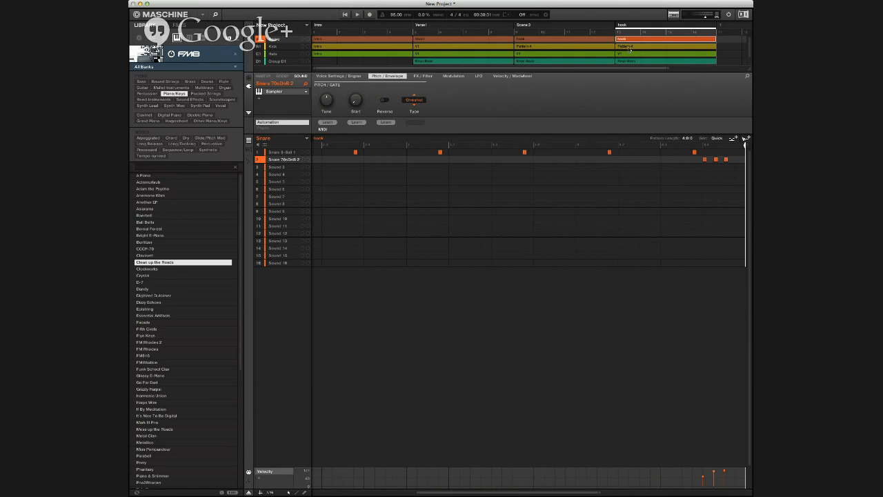
pyautogui.click(629, 47)
pyautogui.doubleClick(630, 47)
pyautogui.write('hoo')
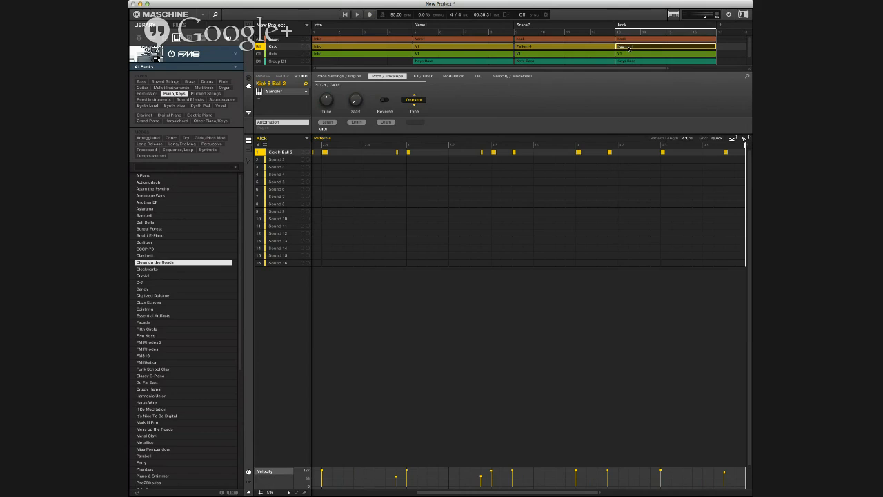
pyautogui.write('k')
pyautogui.press('Return')
pyautogui.click(629, 54)
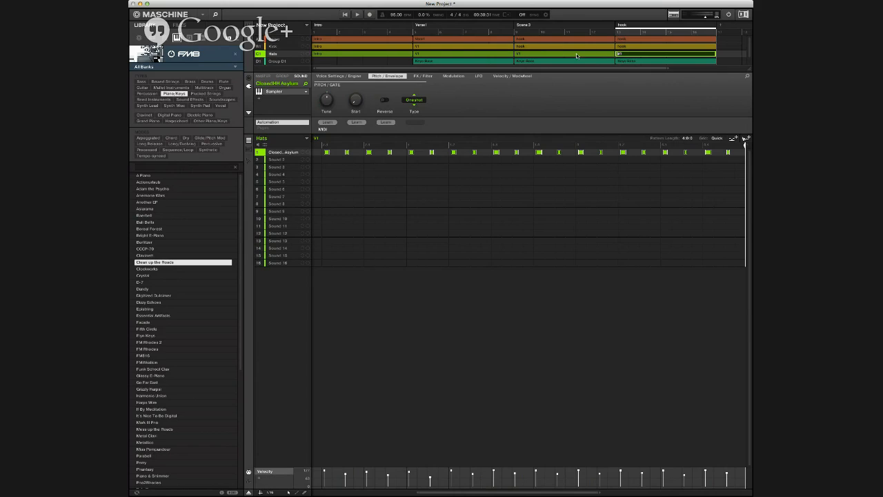
# Step: Undo the renaming of the Snare and Kick patterns in the hook scene
pyautogui.click(634, 40)
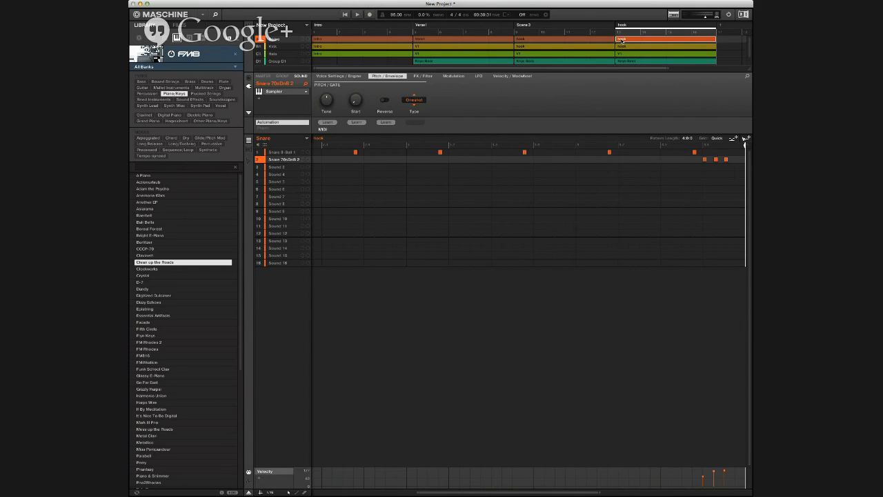
pyautogui.click(621, 44)
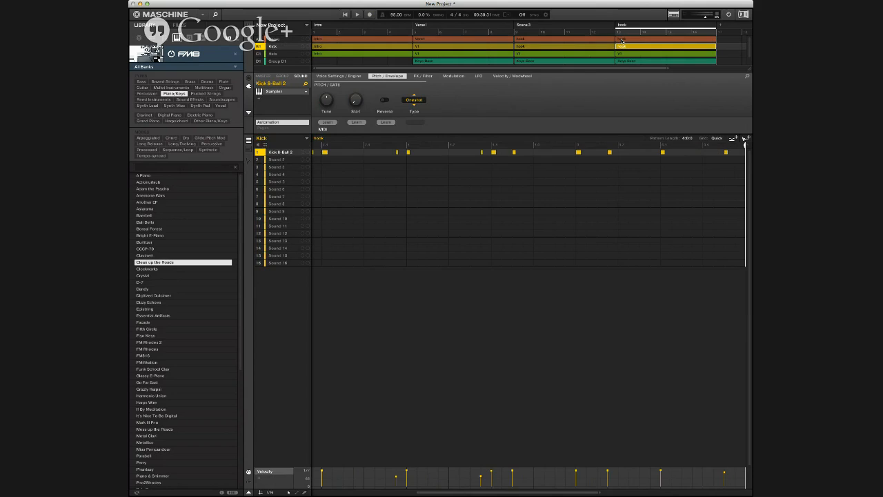
pyautogui.press('super+z')
pyautogui.click(622, 39)
pyautogui.press('super+z')
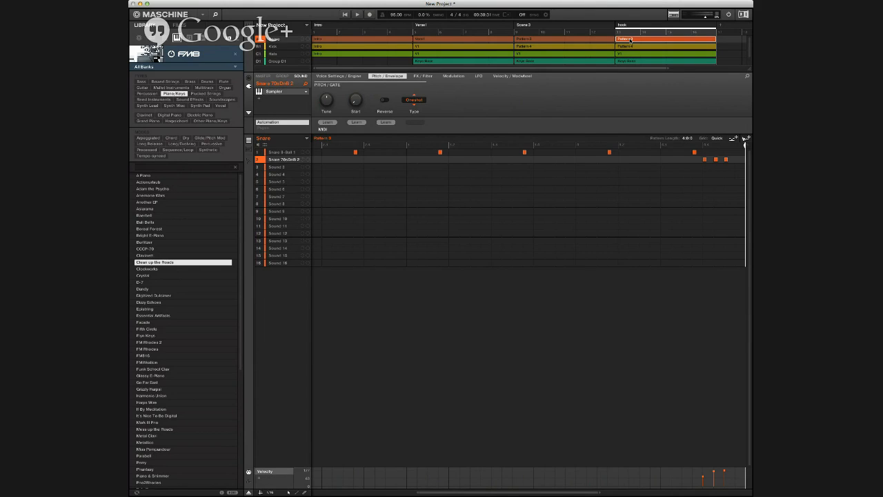
# Step: Duplicate the hook scene's Snare and Kick patterns and rename both copies as hook
pyautogui.press('super+d')
pyautogui.doubleClick(629, 40)
pyautogui.write('hook')
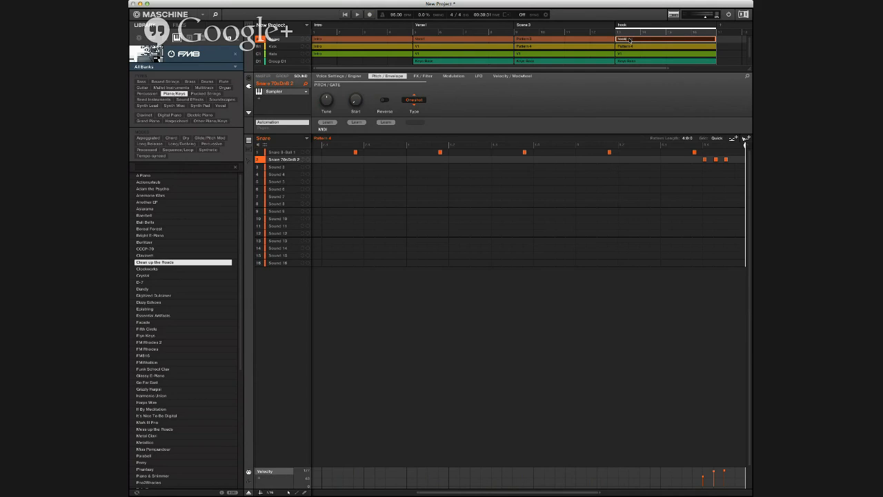
pyautogui.press('Return')
pyautogui.click(629, 46)
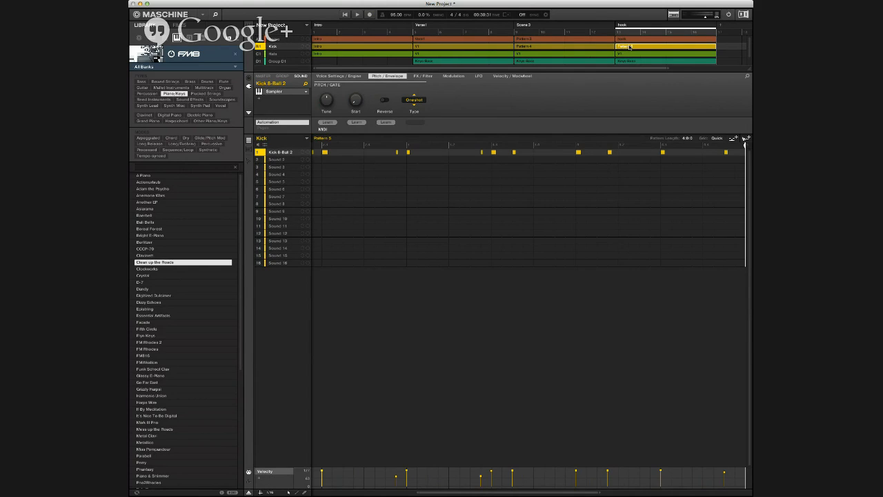
pyautogui.write('hook')
# Step: Duplicate the Hats pattern in the hook scene and rename the copy as hk
pyautogui.click(626, 55)
pyautogui.press('super+d')
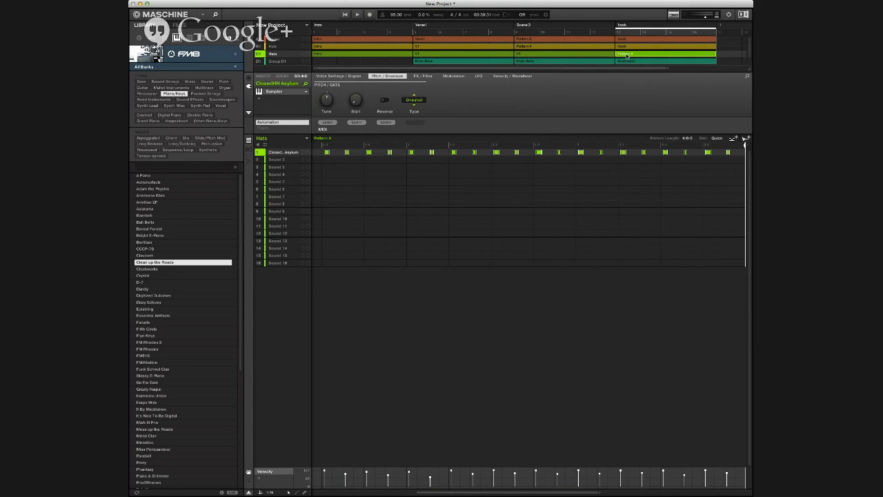
pyautogui.doubleClick(627, 55)
pyautogui.write('hk')
pyautogui.press('Return')
# Step: Duplicate Group D1's Keys-Bass pattern in the hook scene and rename the copy as key hk
pyautogui.click(626, 61)
pyautogui.doubleClick(628, 55)
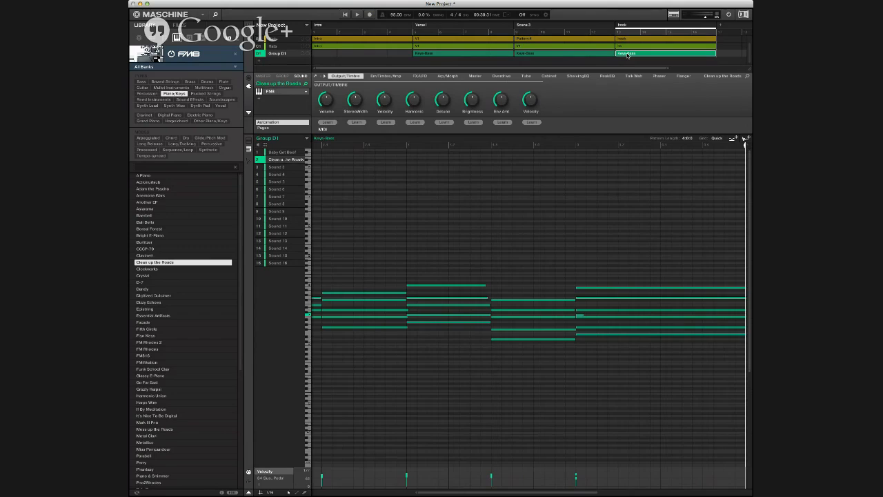
pyautogui.press('super+z')
pyautogui.doubleClick(628, 54)
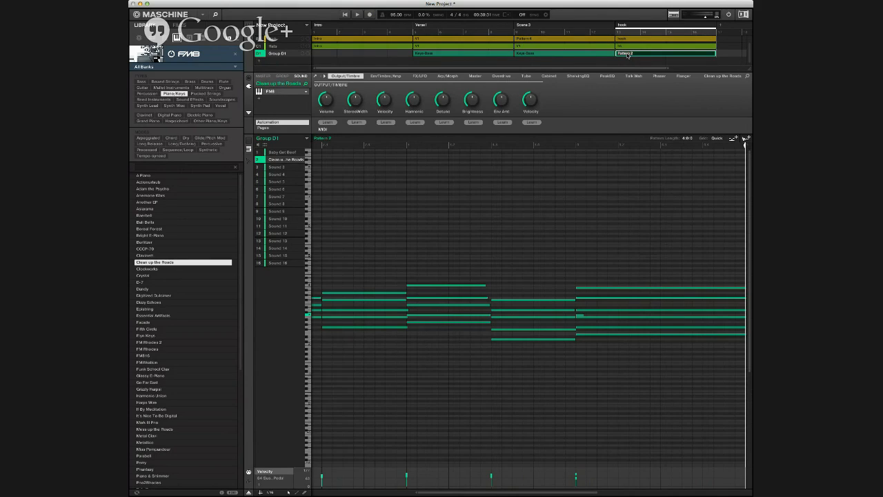
pyautogui.write('K')
pyautogui.press('BackSpace')
pyautogui.press('Return')
pyautogui.scroll(2, 639, 54)
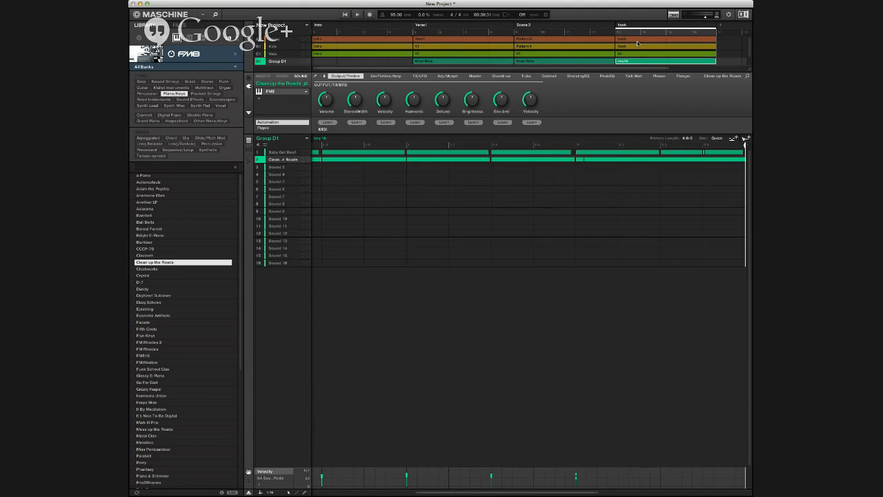
# Step: Audition FM8 Synth Lead presets on Group D1's third sound and load Big Sync
pyautogui.press('Down')
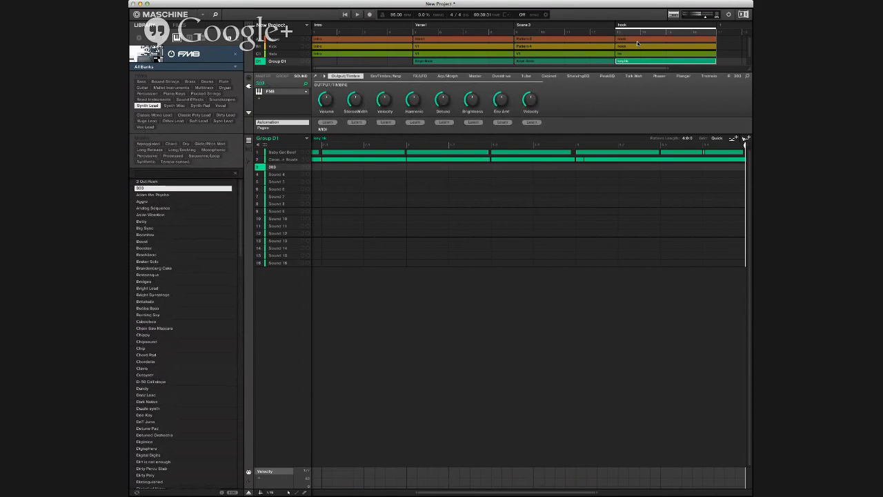
pyautogui.press('Down')
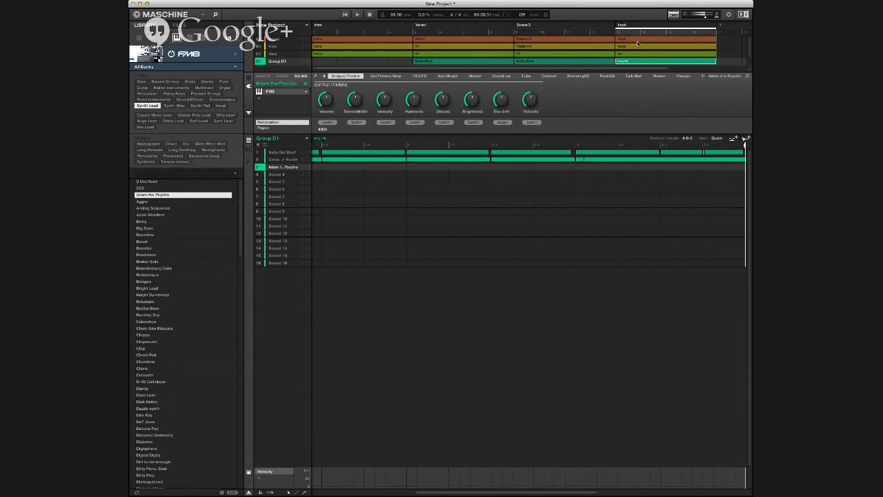
pyautogui.press('Down')
pyautogui.press('Down')
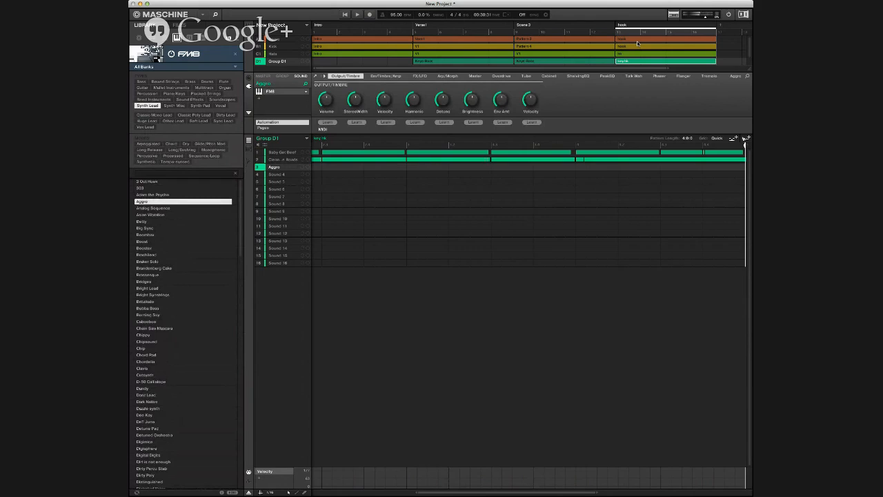
pyautogui.press('Down')
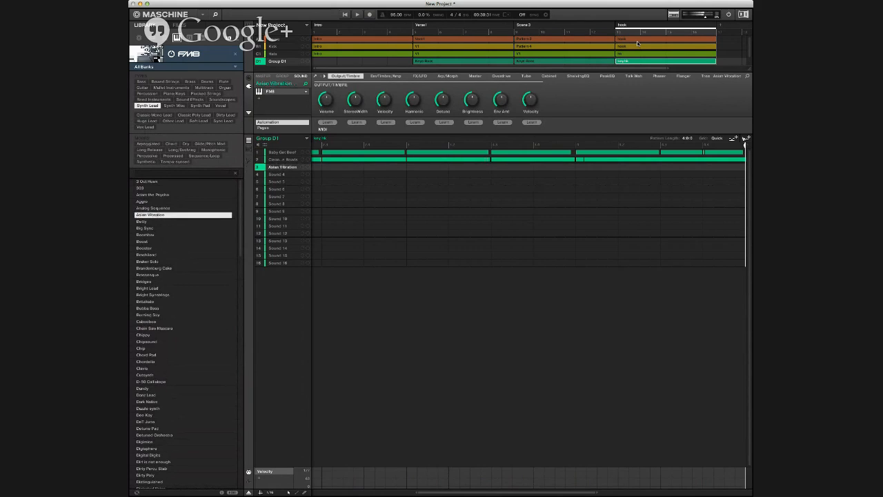
pyautogui.press('Down')
pyautogui.press('Down')
pyautogui.press('Down')
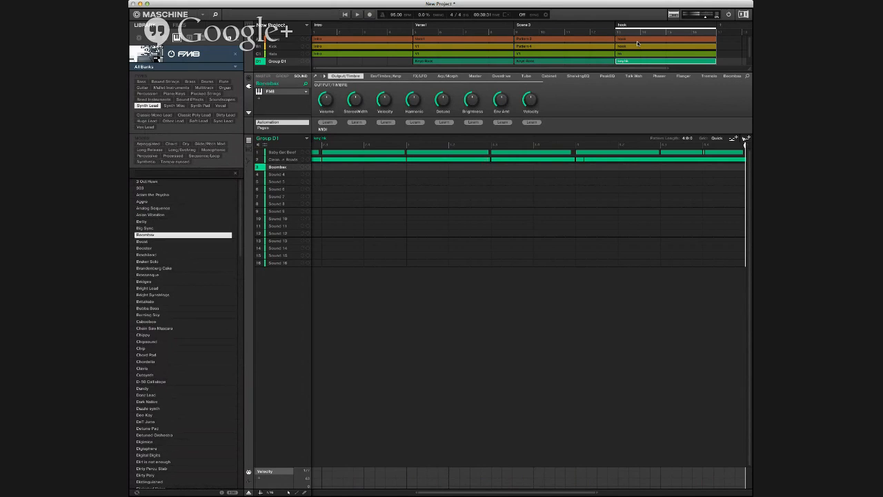
pyautogui.press('Up')
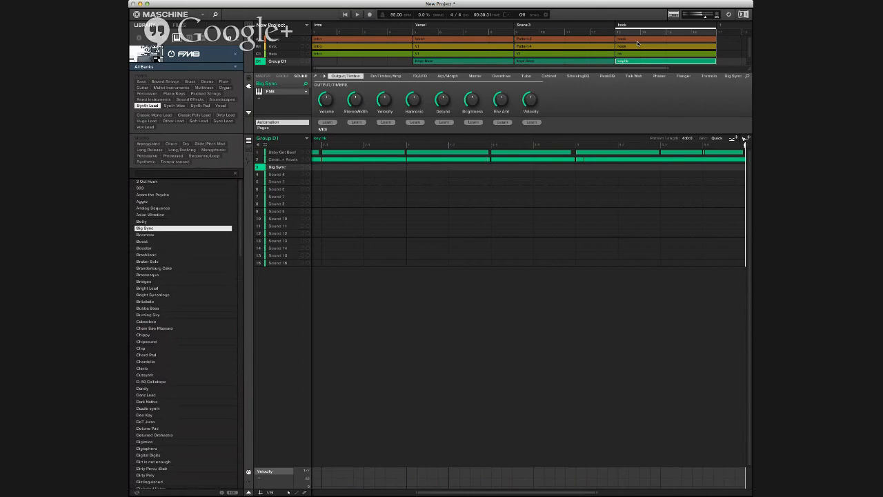
# Step: Record a Big Sync lead melody into the hook scene's key hk pattern, undoing the last pass and recording again
pyautogui.press('space')
pyautogui.press('r')
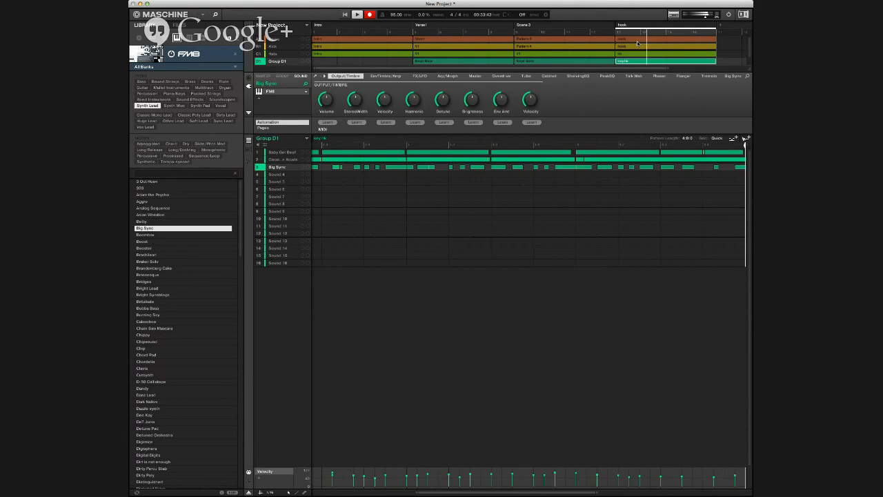
pyautogui.press('space')
pyautogui.press('super+z')
pyautogui.press('r')
pyautogui.press('space')
# Step: Show the Big Sync notes in the piano roll, select the final low phrase and play the hook scene back
pyautogui.click(248, 150)
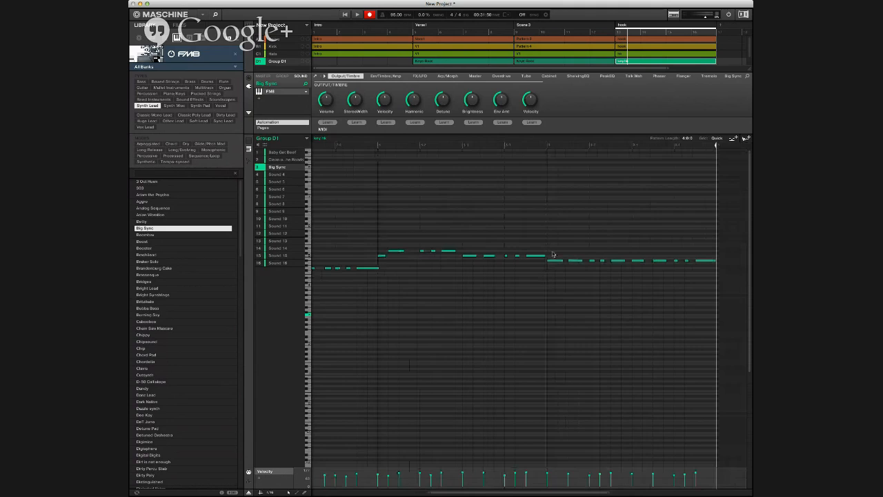
pyautogui.moveTo(552, 253); pyautogui.dragTo(713, 302)
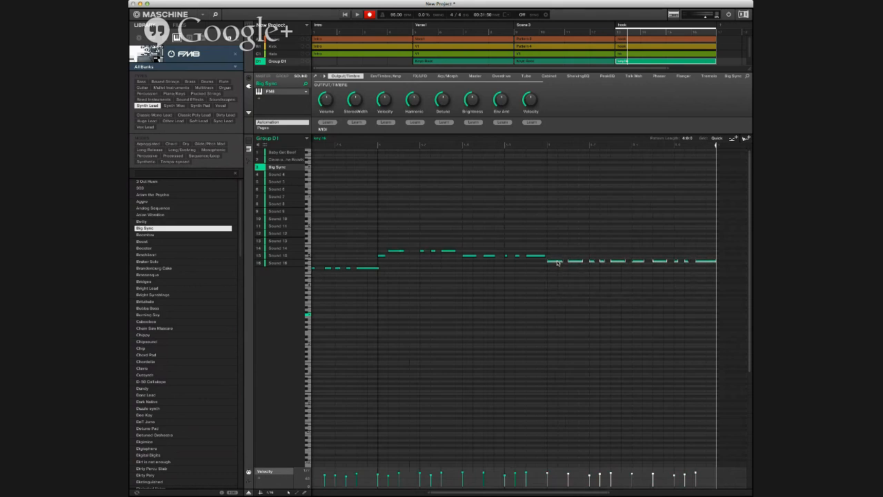
pyautogui.press('space')
pyautogui.press('space')
pyautogui.click(577, 282)
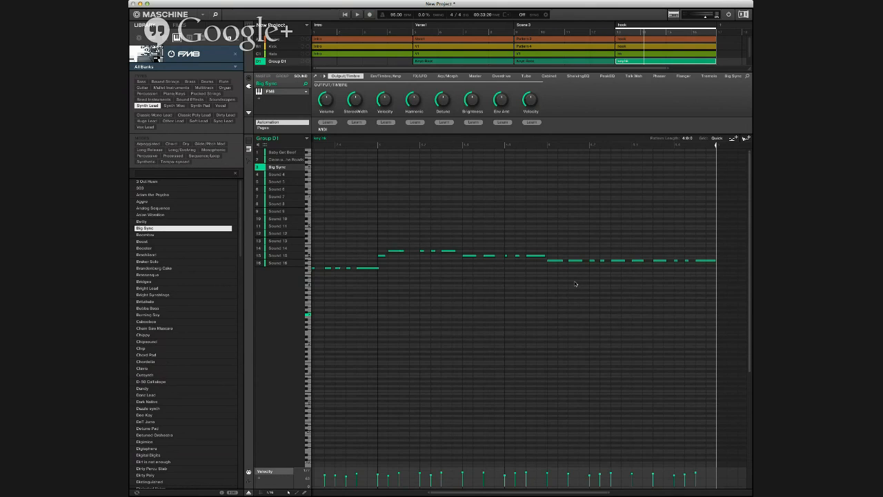
# Step: Delete all Big Sync notes from the key hk pattern and record the lead melody again
pyautogui.press('super+a')
pyautogui.press('Delete')
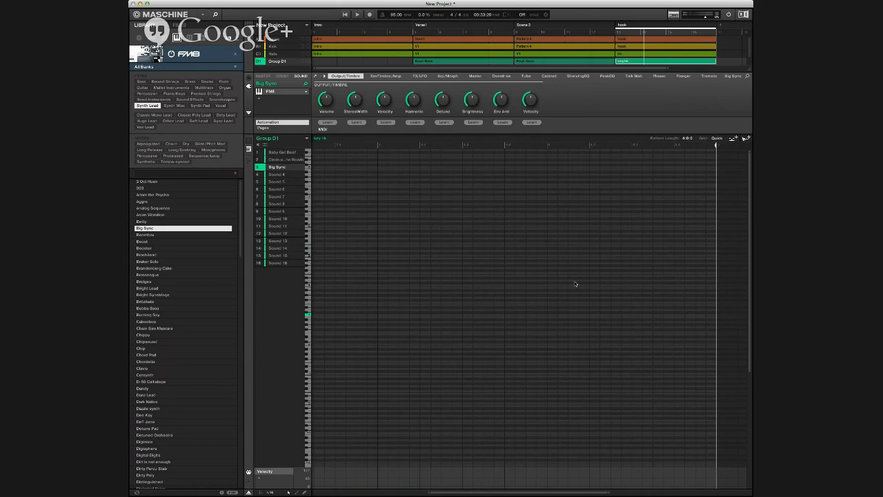
pyautogui.hotkey('ctrl', 'space')
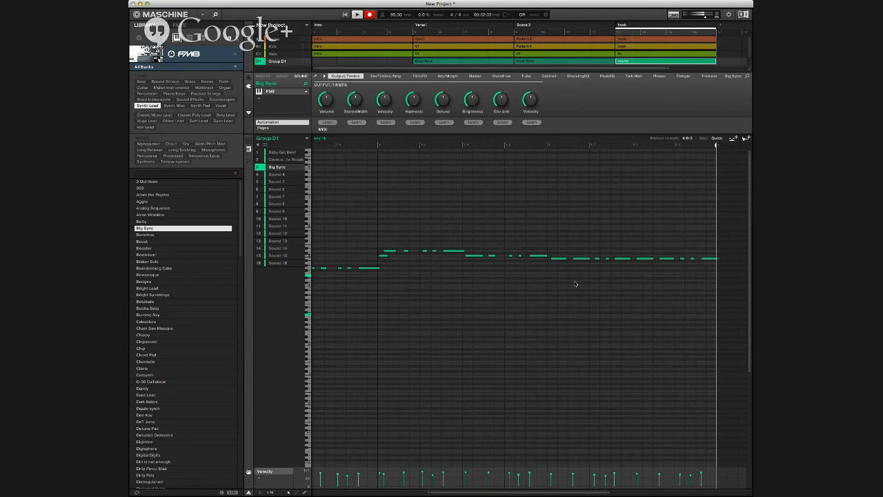
pyautogui.press('r')
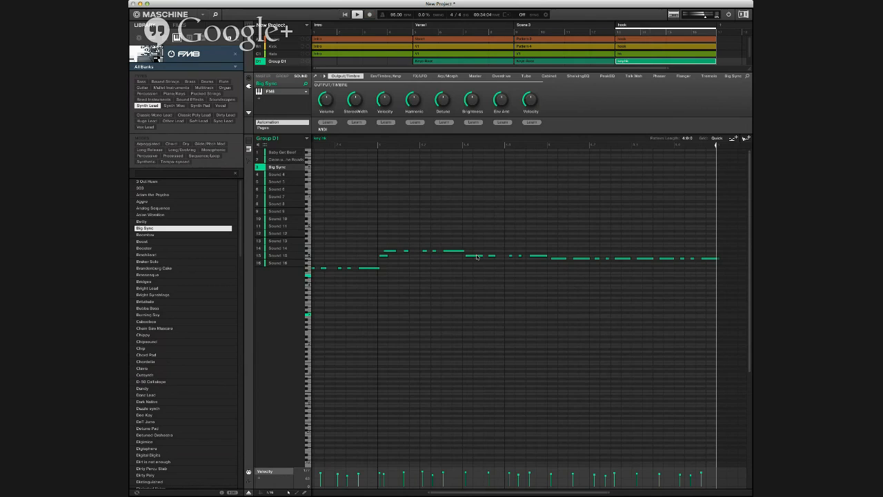